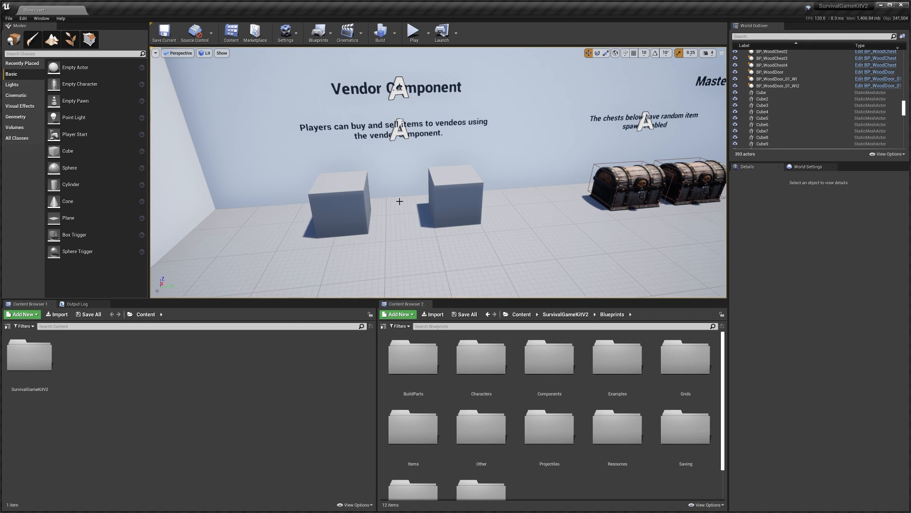
# Step: Select the left-hand cube under the Vendor Component sign and open its BP_MasterVendorBuildPart blueprint for editing
pyautogui.moveTo(399, 201); pyautogui.dragTo(397, 188)
pyautogui.press('w')
pyautogui.moveTo(506, 187); pyautogui.dragTo(506, 187, button='right')
pyautogui.click(354, 204)
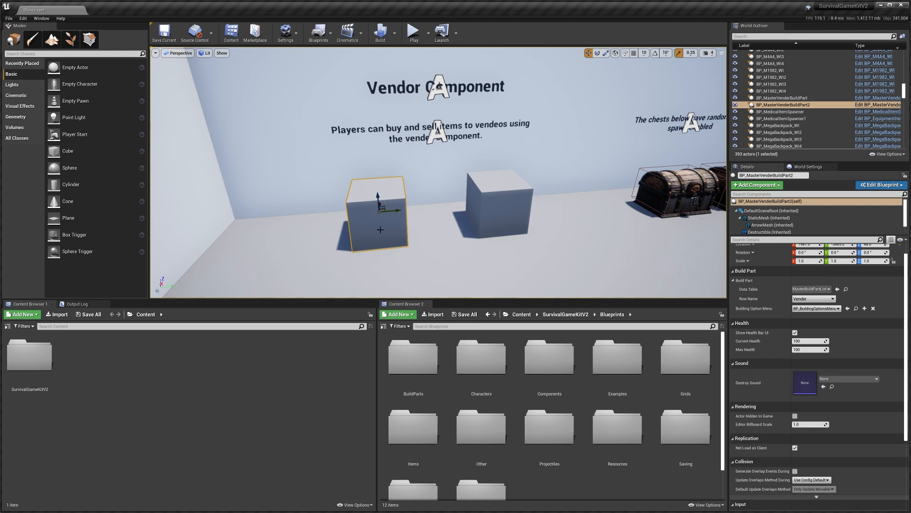
pyautogui.moveTo(352, 228); pyautogui.dragTo(339, 238, button='right')
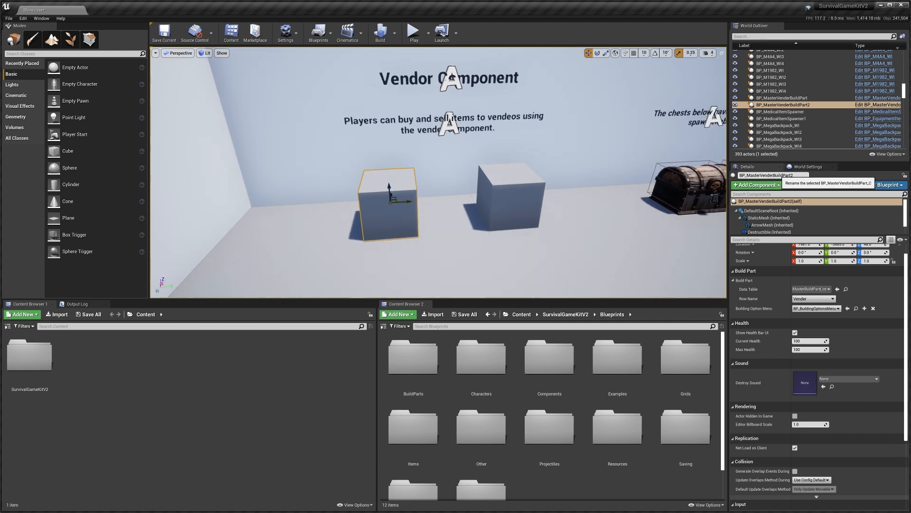
pyautogui.moveTo(363, 193); pyautogui.dragTo(370, 185, button='right')
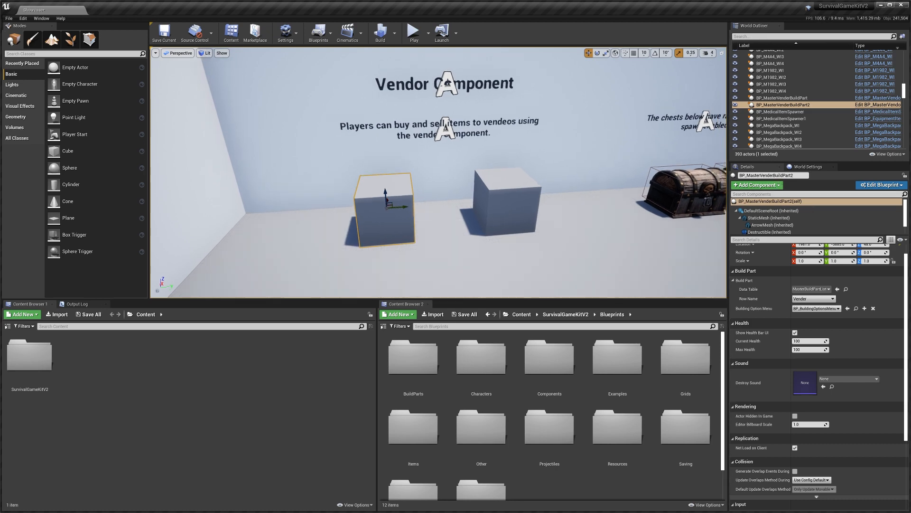
pyautogui.click(892, 186)
pyautogui.click(856, 202)
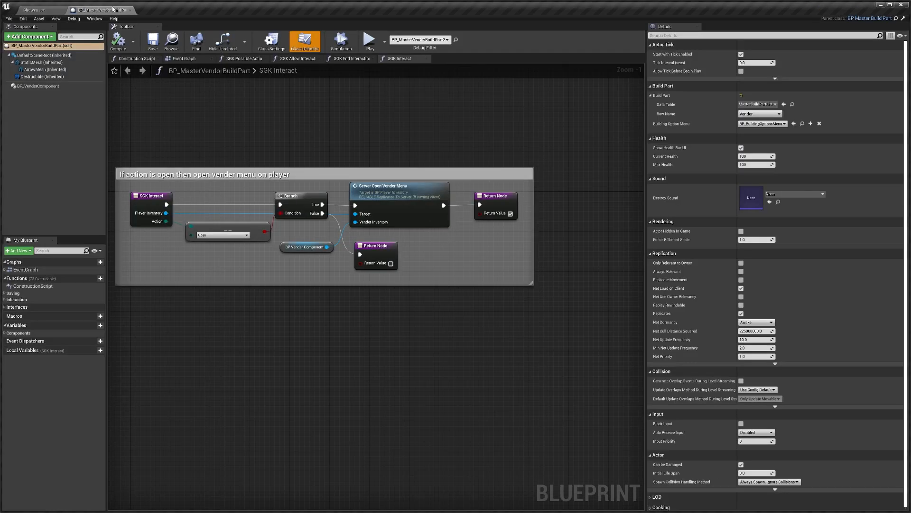
pyautogui.moveTo(113, 9); pyautogui.dragTo(131, 9)
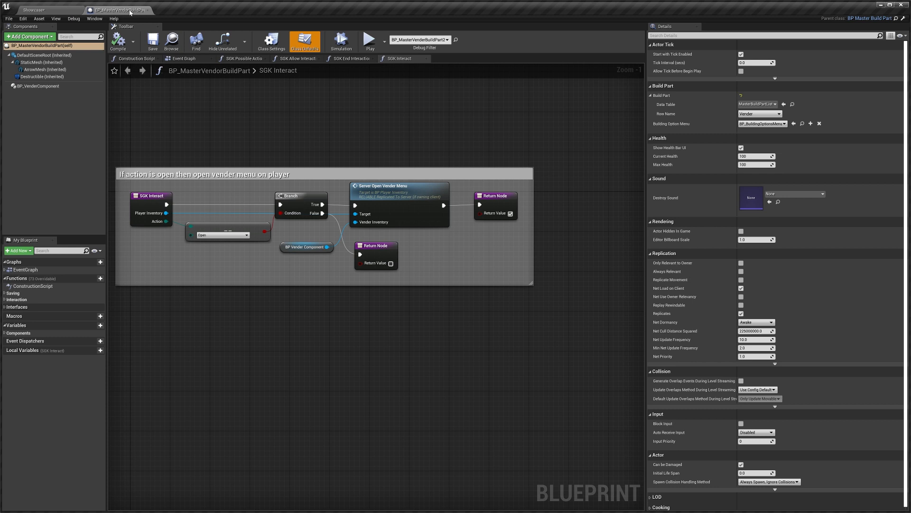
# Step: Search the project content for "mastervend" from the level editor to locate the vendor build part blueprint
pyautogui.click(41, 9)
pyautogui.click(113, 326)
pyautogui.write('mastervend')
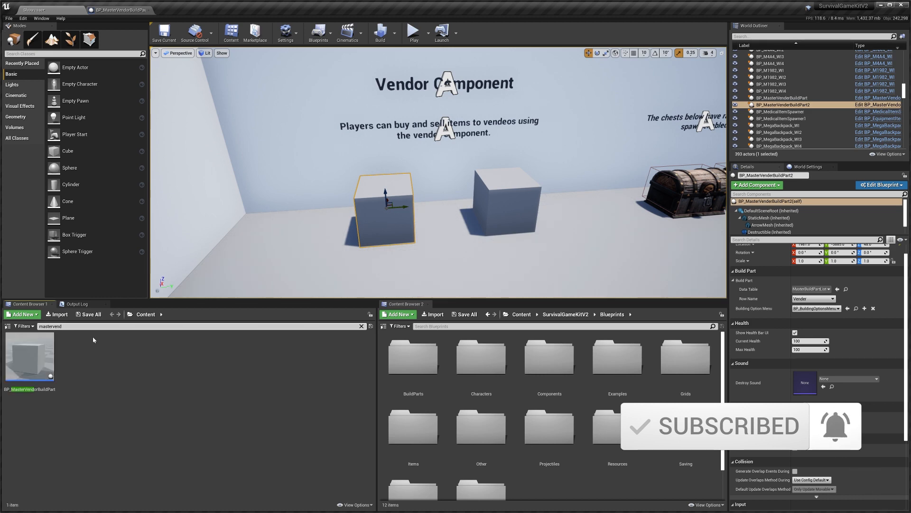
# Step: Return to the vendor build part blueprint, select its BP_VenderComponent and widen the area showing its properties
pyautogui.click(111, 9)
pyautogui.moveTo(386, 141); pyautogui.dragTo(437, 288, button='right')
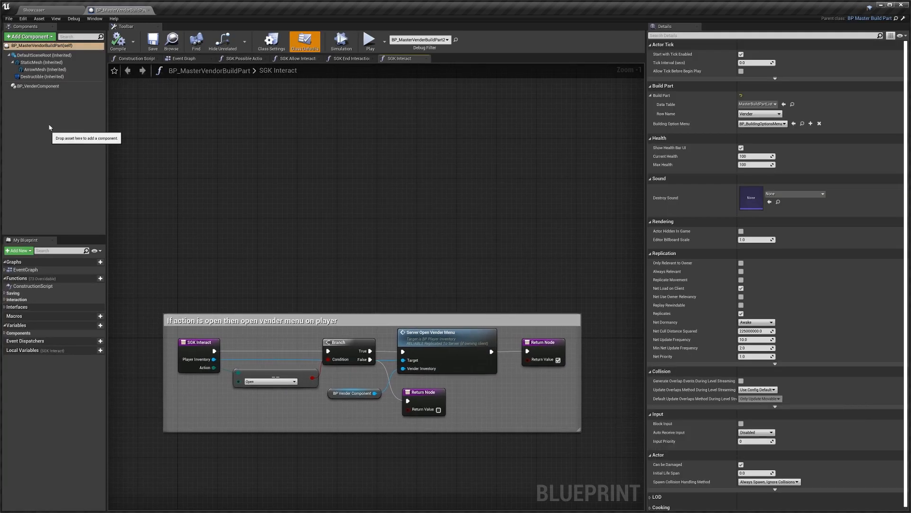
pyautogui.click(39, 86)
pyautogui.moveTo(650, 157); pyautogui.dragTo(517, 158)
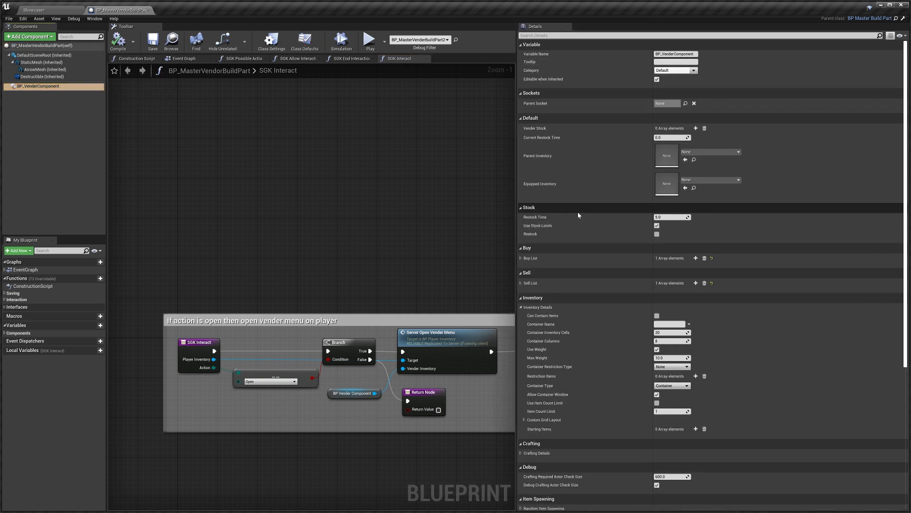
# Step: Review the vendor component's Stock settings and existing Buy List entry, and add another element to the Buy List
pyautogui.scroll(-2, 577, 212)
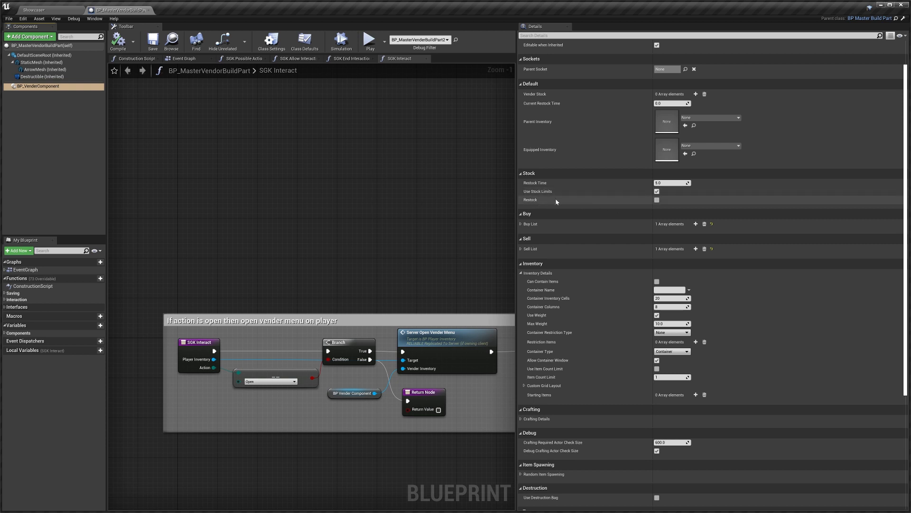
pyautogui.moveTo(534, 202)
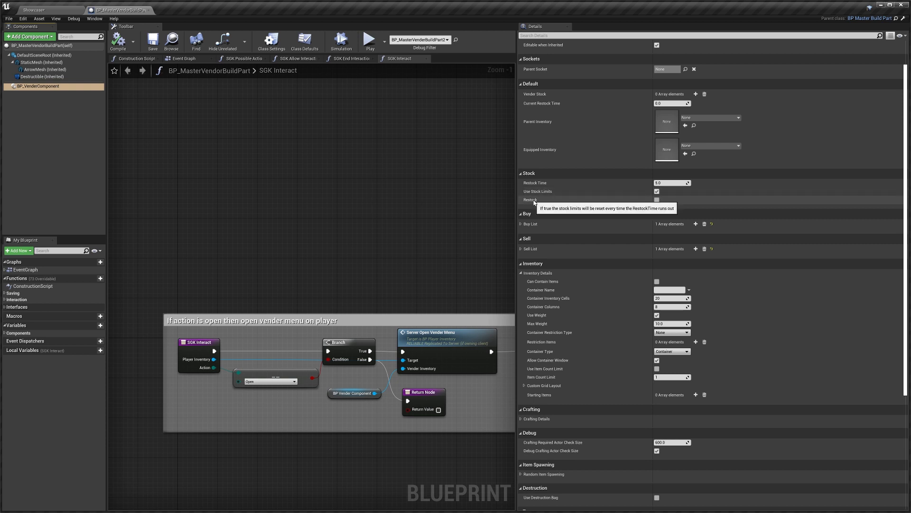
pyautogui.moveTo(670, 184)
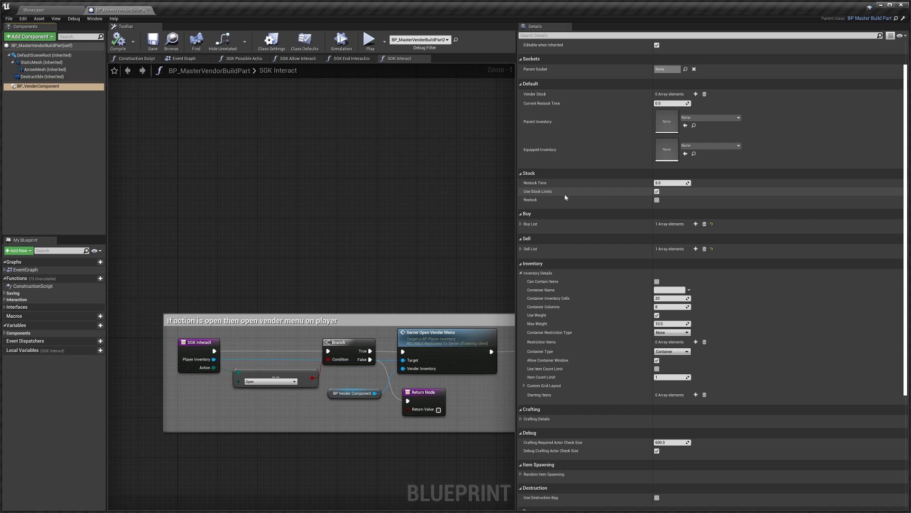
pyautogui.click(553, 226)
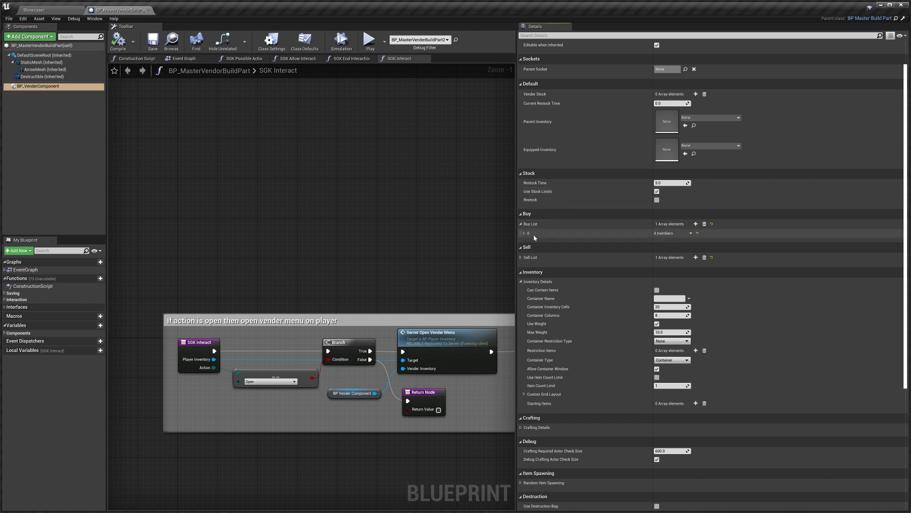
pyautogui.click(565, 234)
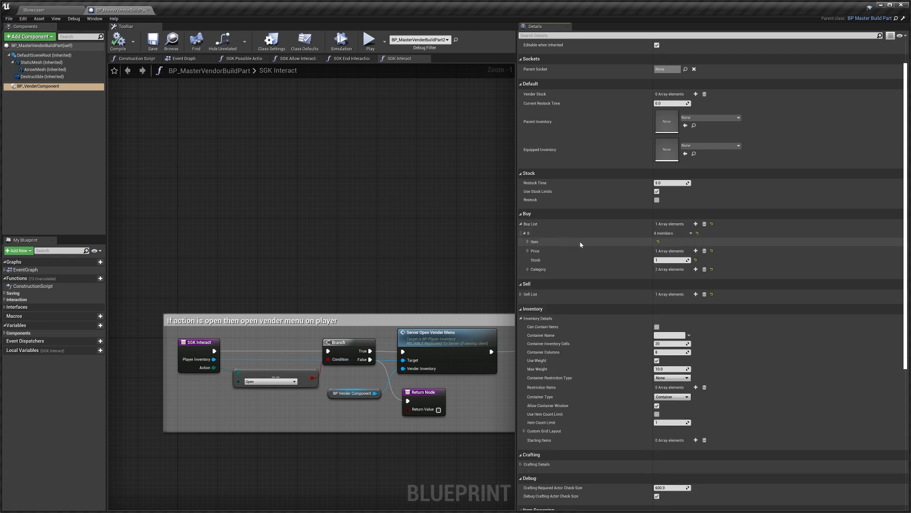
pyautogui.click(588, 234)
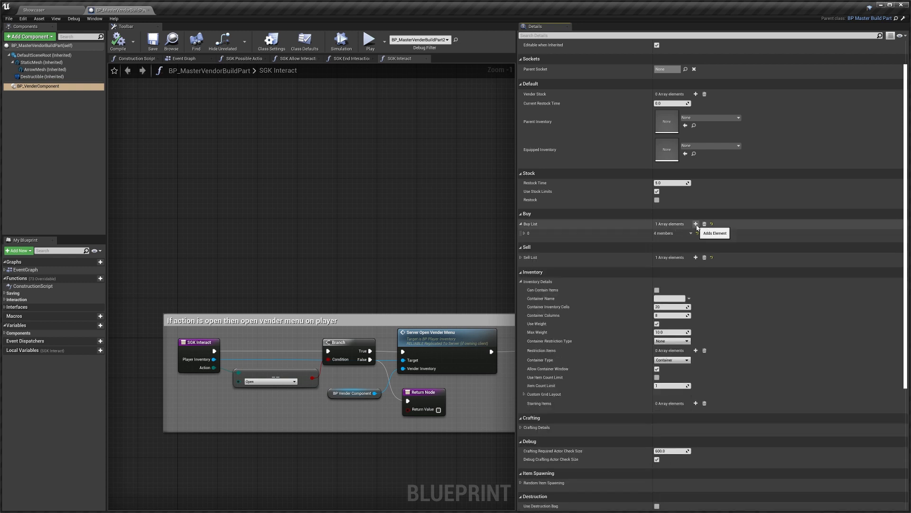
pyautogui.click(696, 224)
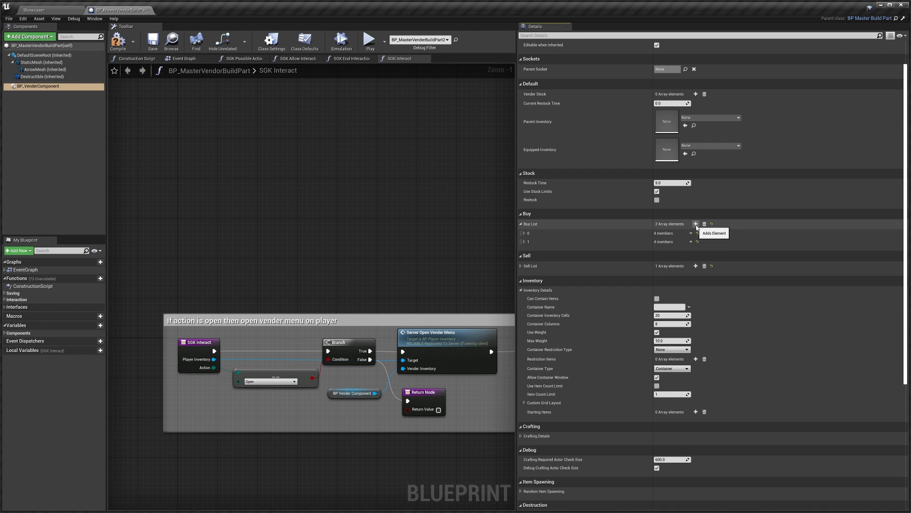
# Step: Set the item row name of Buy List element 1 to Consumable_HealthDrink
pyautogui.click(564, 243)
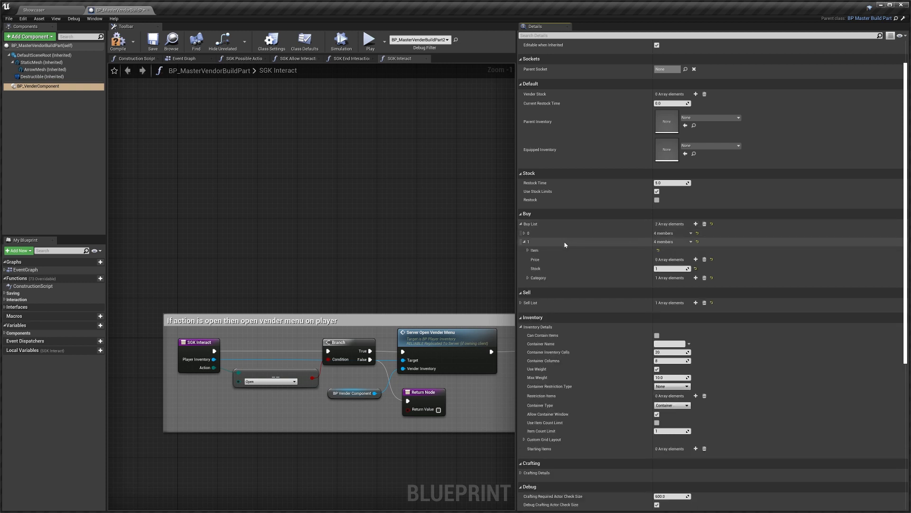
pyautogui.click(562, 252)
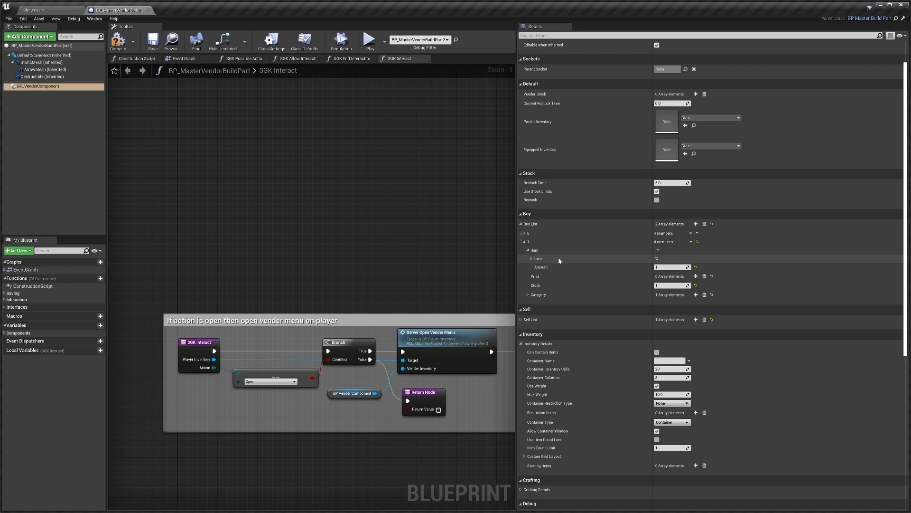
pyautogui.click(560, 250)
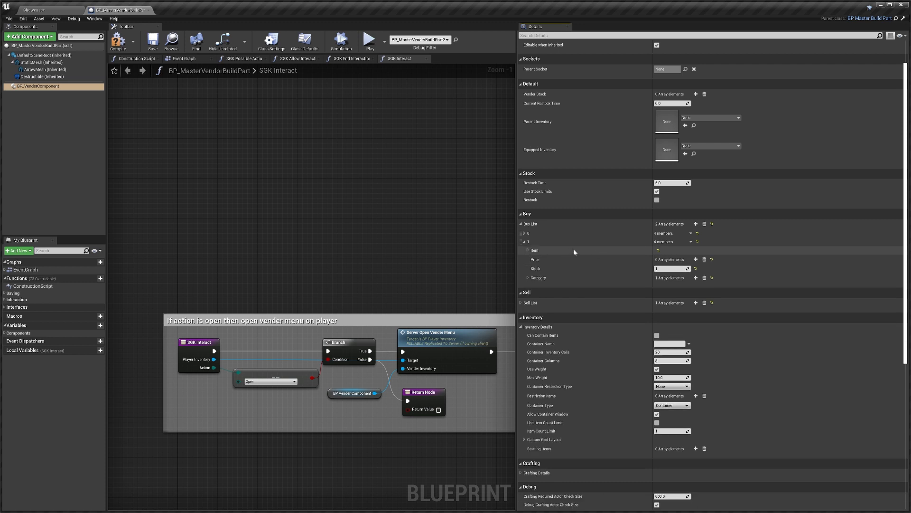
pyautogui.click(574, 250)
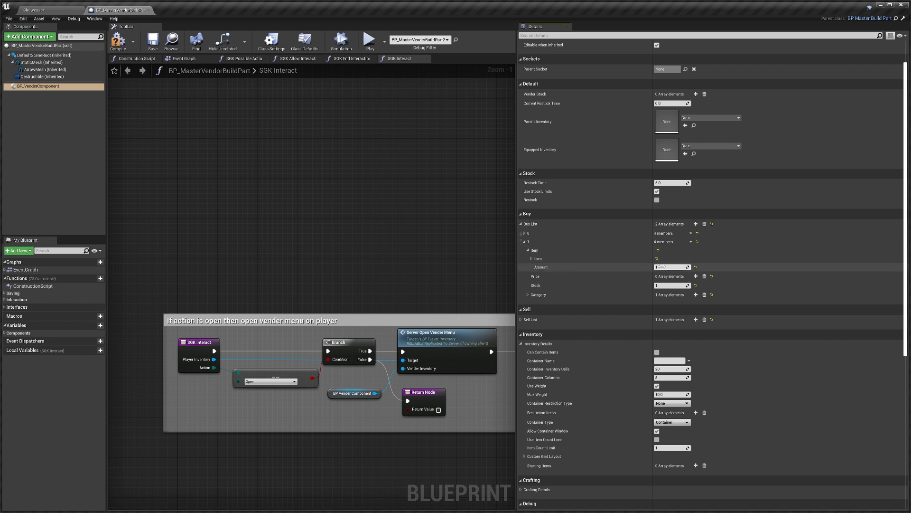
pyautogui.click(578, 260)
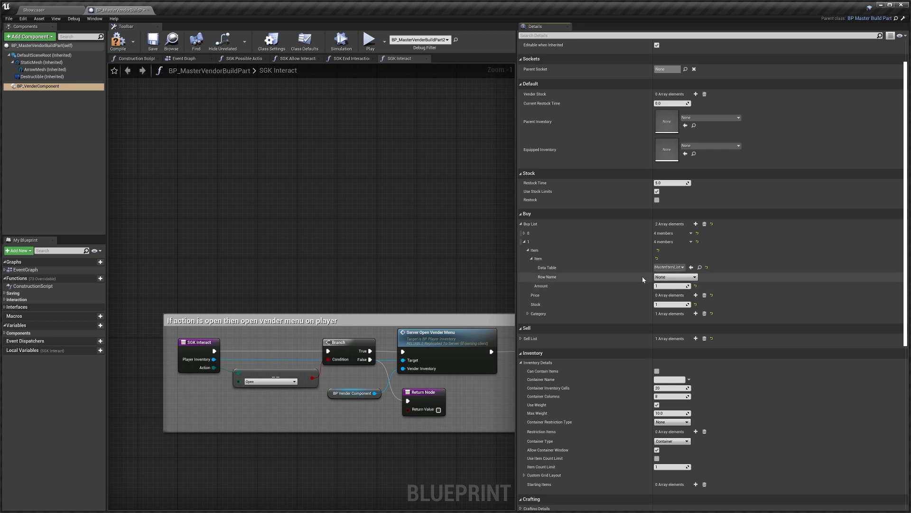
pyautogui.click(689, 277)
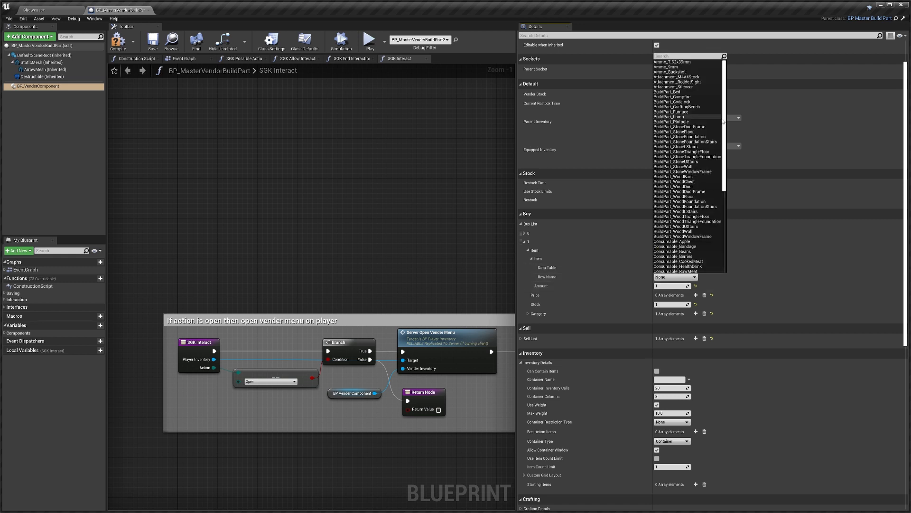
pyautogui.scroll(-3, 697, 237)
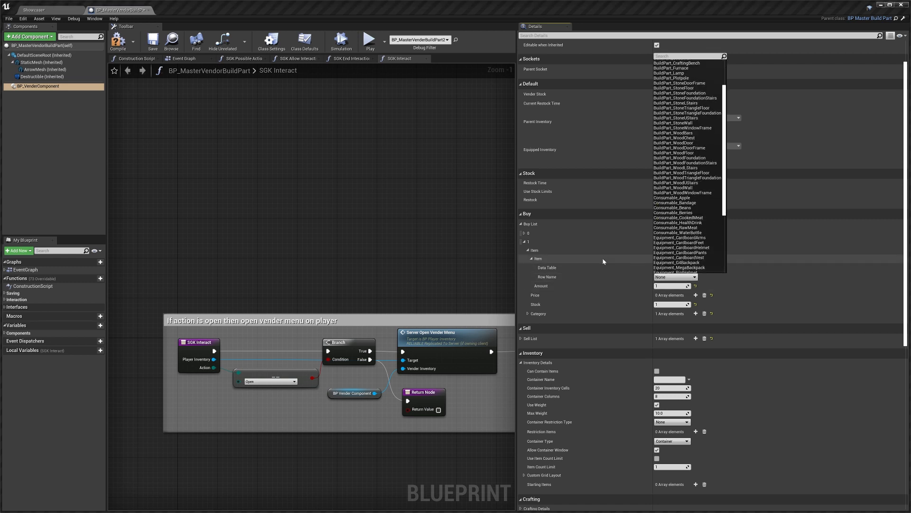
pyautogui.moveTo(724, 125); pyautogui.dragTo(724, 148)
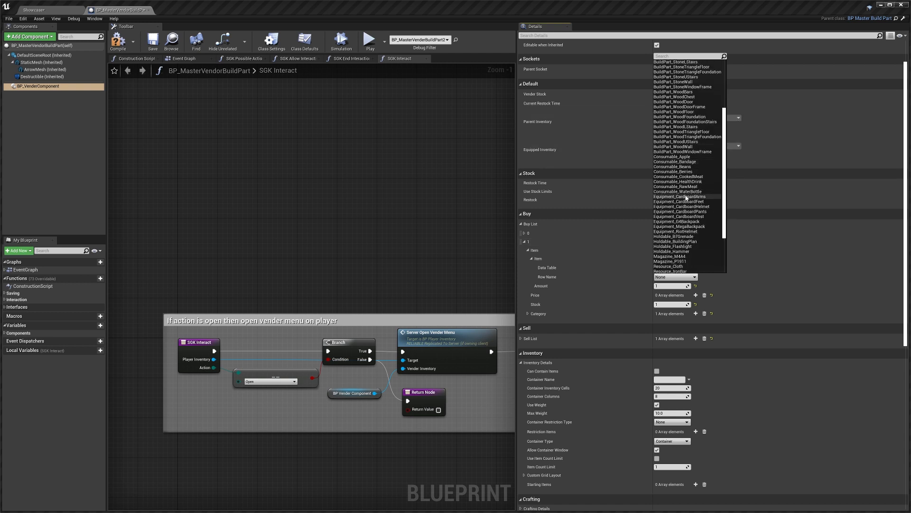
pyautogui.click(695, 181)
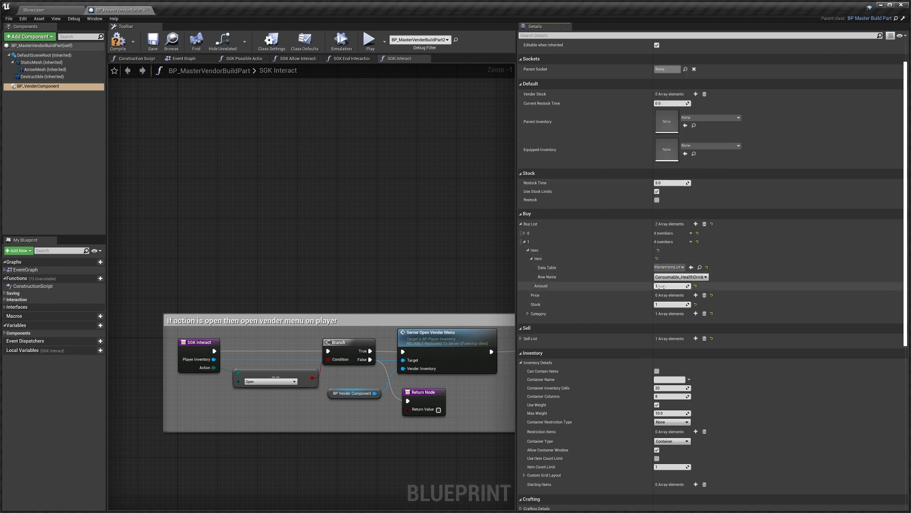
# Step: Add a price element to Buy List element 1 and assign MasterItemList as its item data table
pyautogui.click(565, 250)
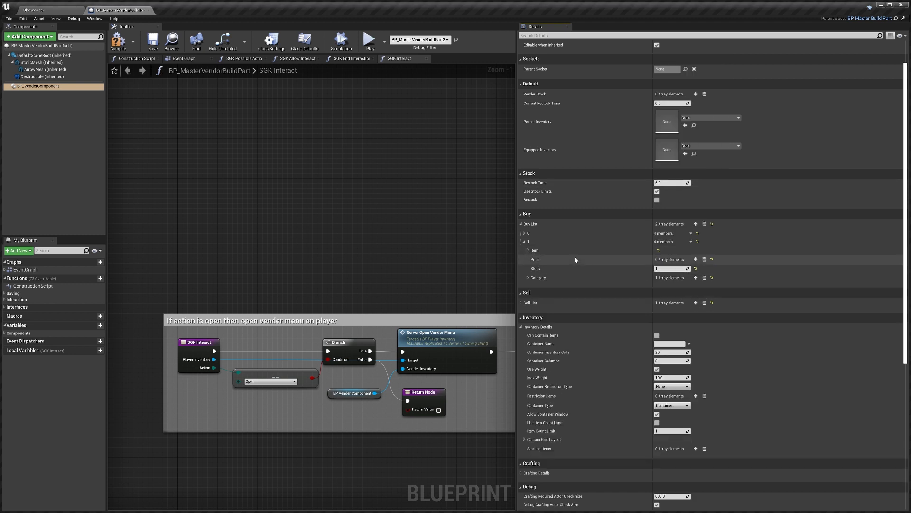
pyautogui.click(696, 259)
pyautogui.click(598, 268)
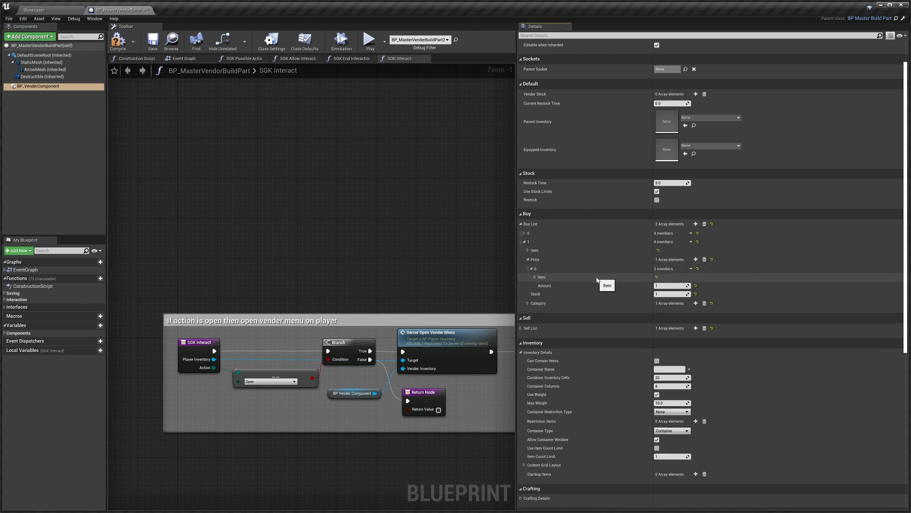
pyautogui.click(600, 277)
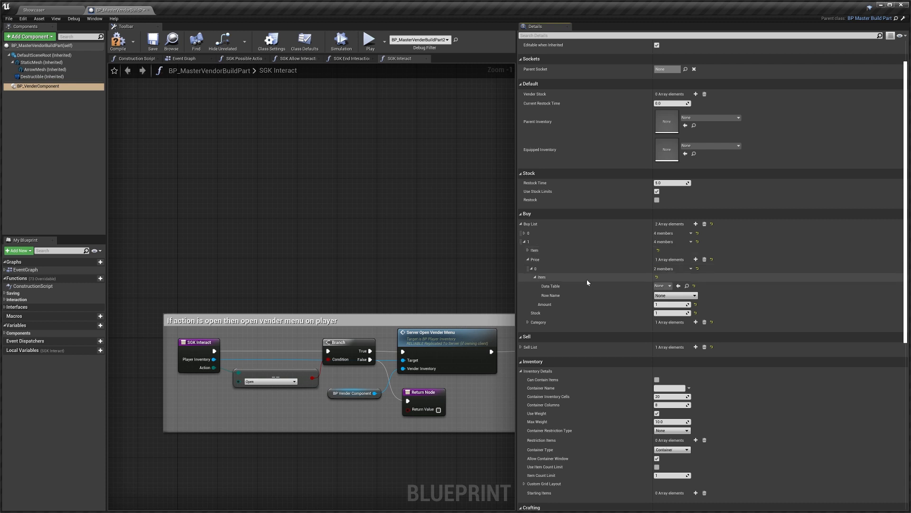
pyautogui.click(664, 285)
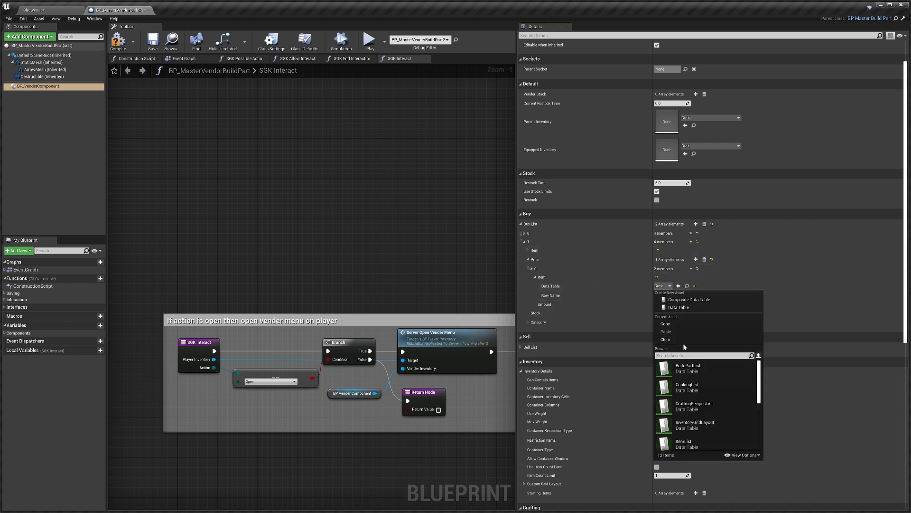
pyautogui.write('masteritemlist')
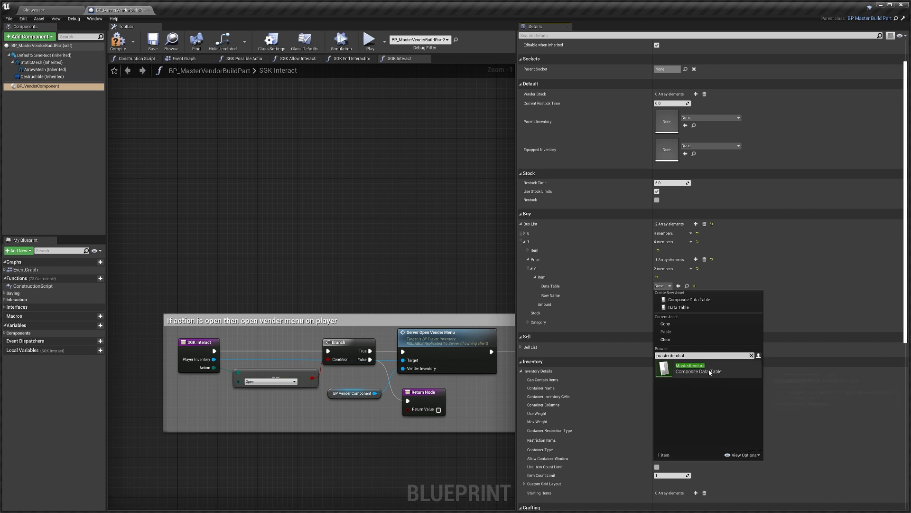
pyautogui.click(693, 368)
# Step: Set the row name of the health drink's first price item to Resource_Wood
pyautogui.click(672, 295)
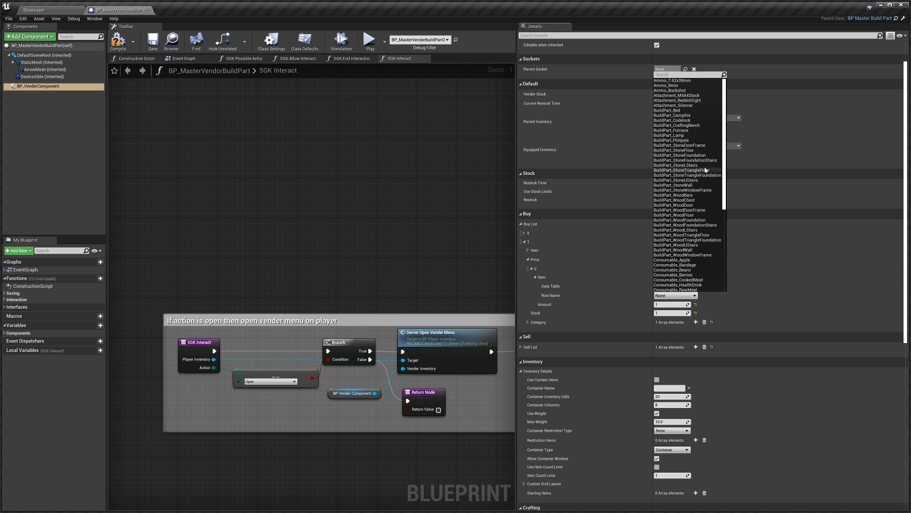
pyautogui.moveTo(726, 107); pyautogui.dragTo(724, 153)
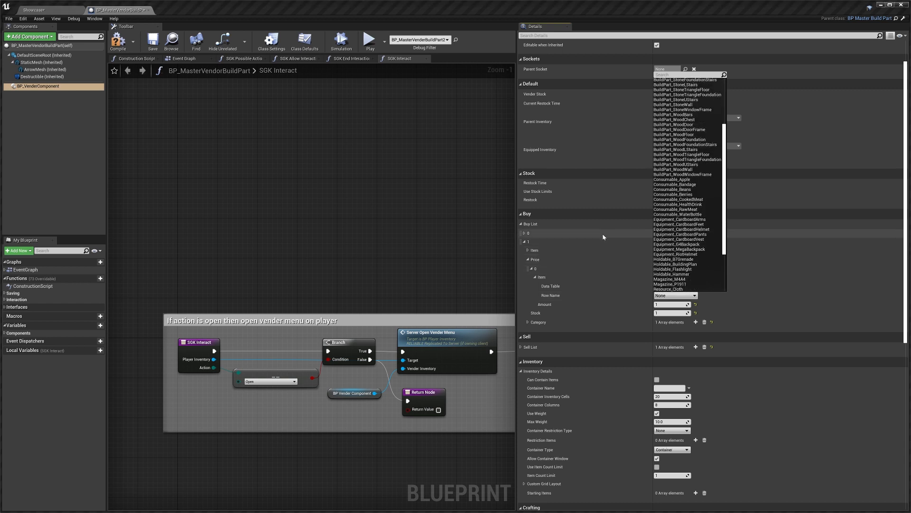
pyautogui.scroll(5, 686, 161)
pyautogui.scroll(-8, 680, 156)
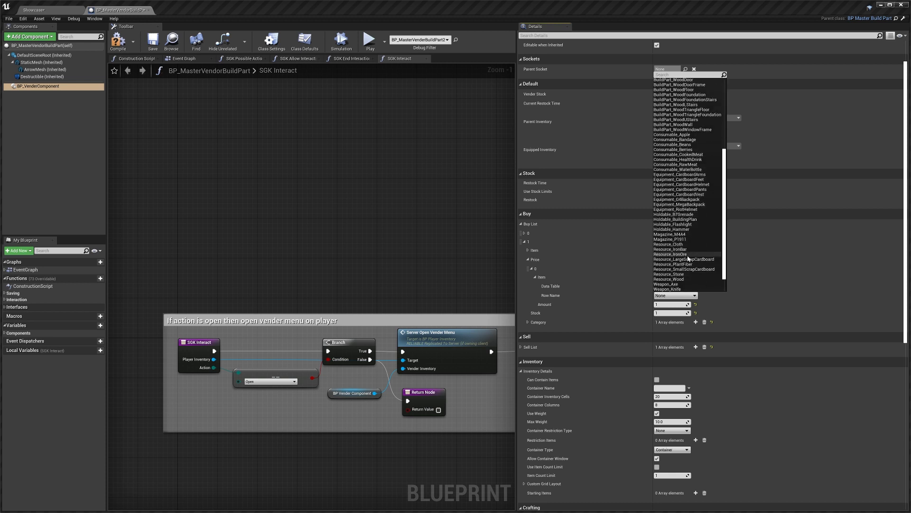
pyautogui.click(689, 279)
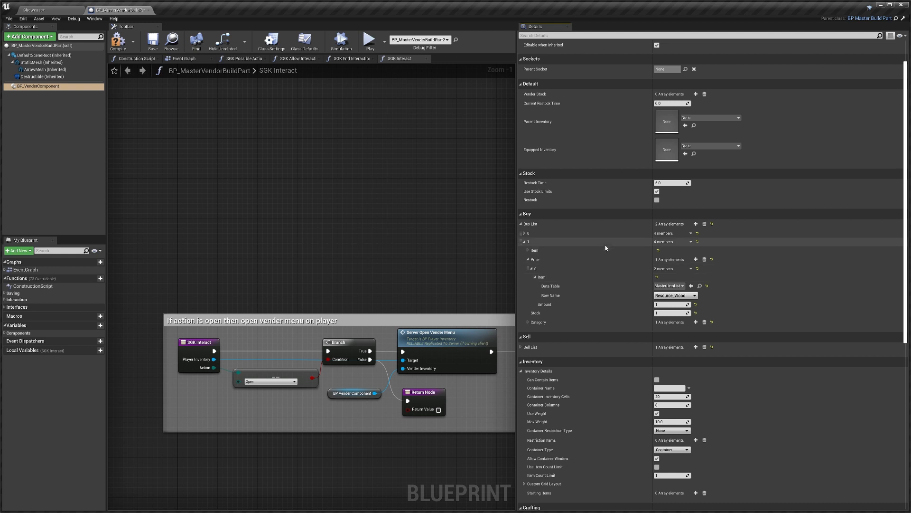
# Step: Add a second price element to Buy List element 1, check its item and amount fields, and collapse the entry
pyautogui.click(586, 261)
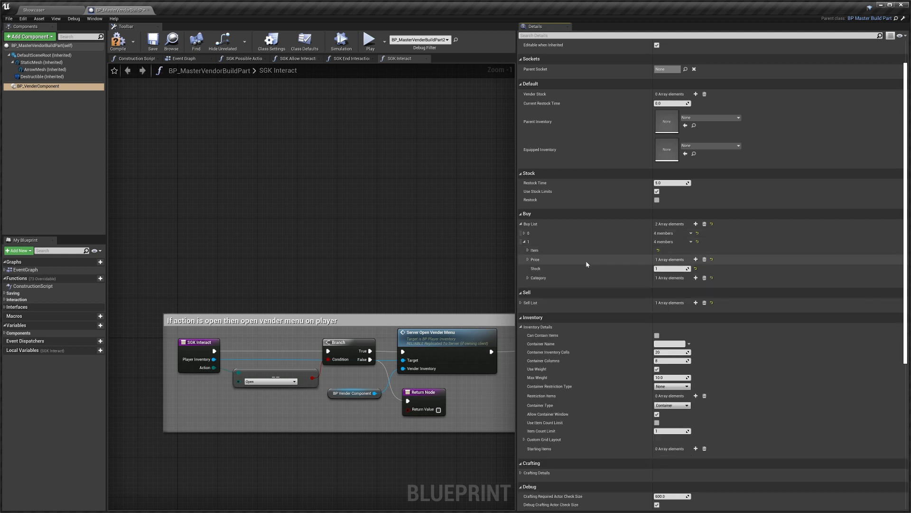
pyautogui.click(696, 260)
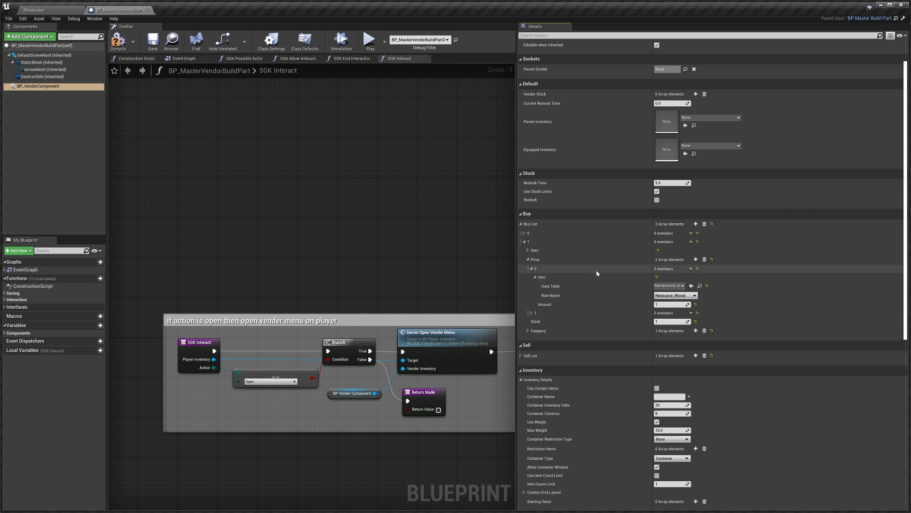
pyautogui.click(554, 313)
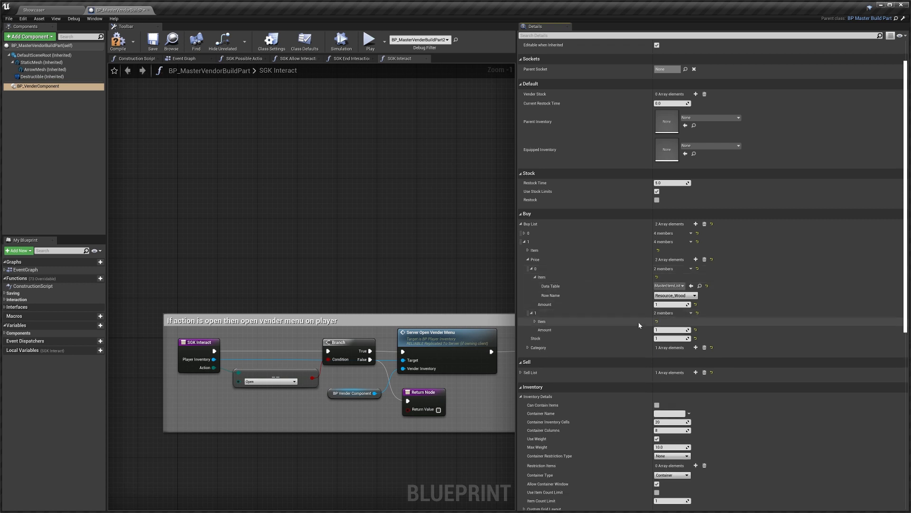
pyautogui.click(594, 321)
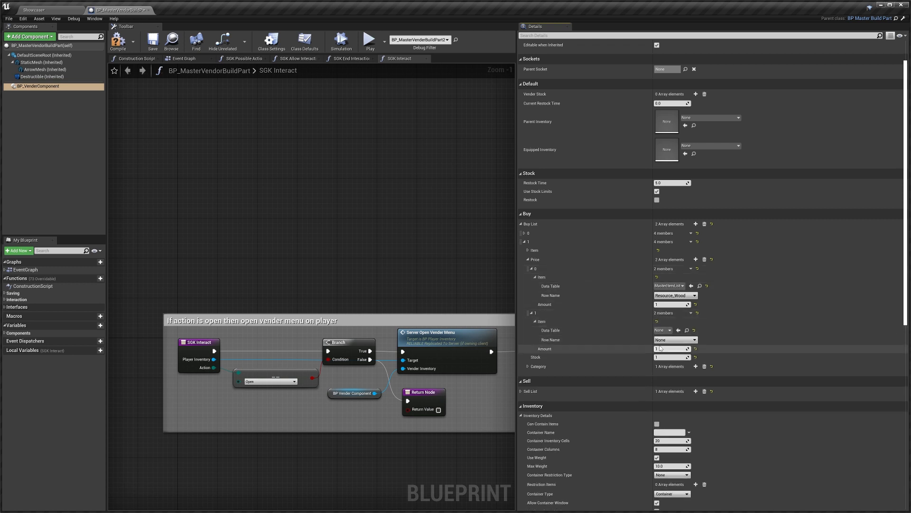
pyautogui.click(571, 313)
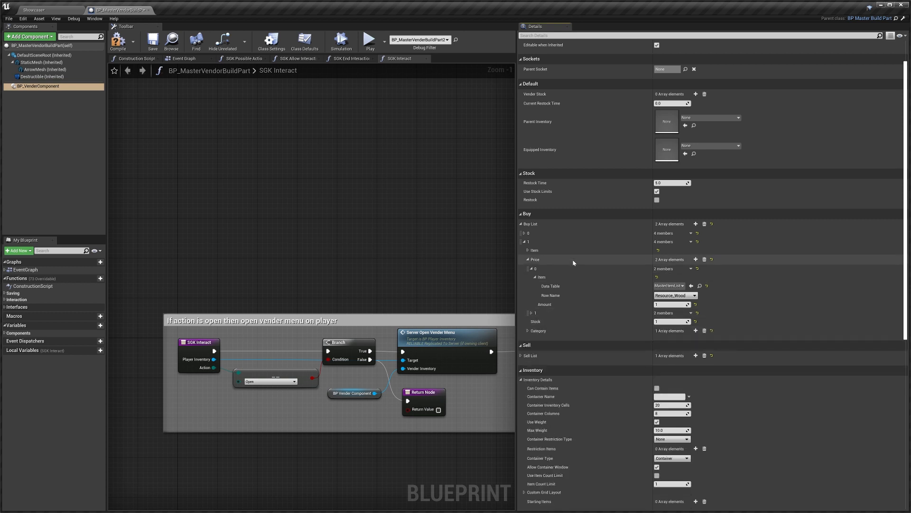
pyautogui.click(599, 259)
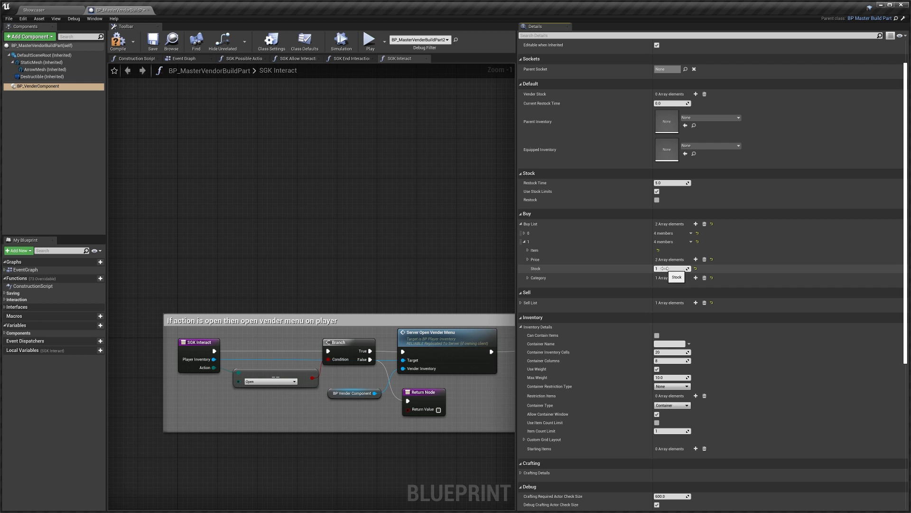
pyautogui.click(590, 240)
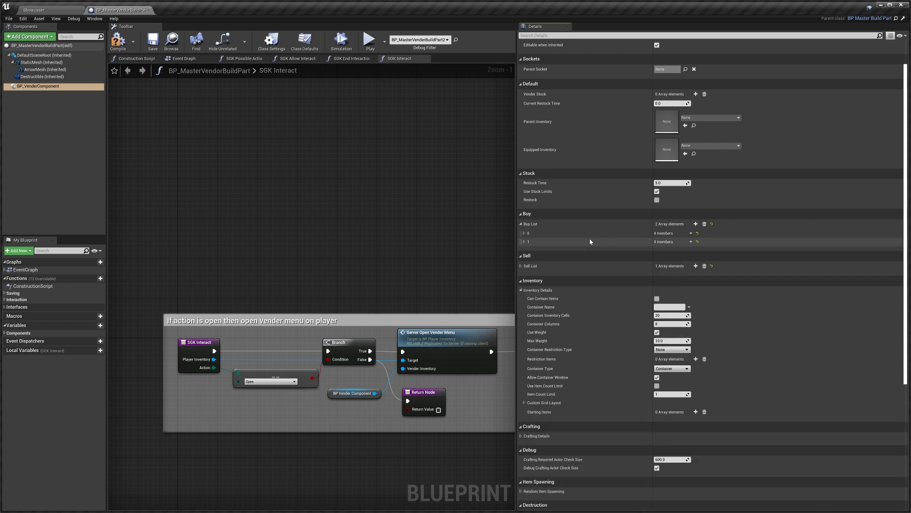
# Step: Review the item and price settings of the first Sell List entry
pyautogui.click(556, 266)
pyautogui.click(597, 276)
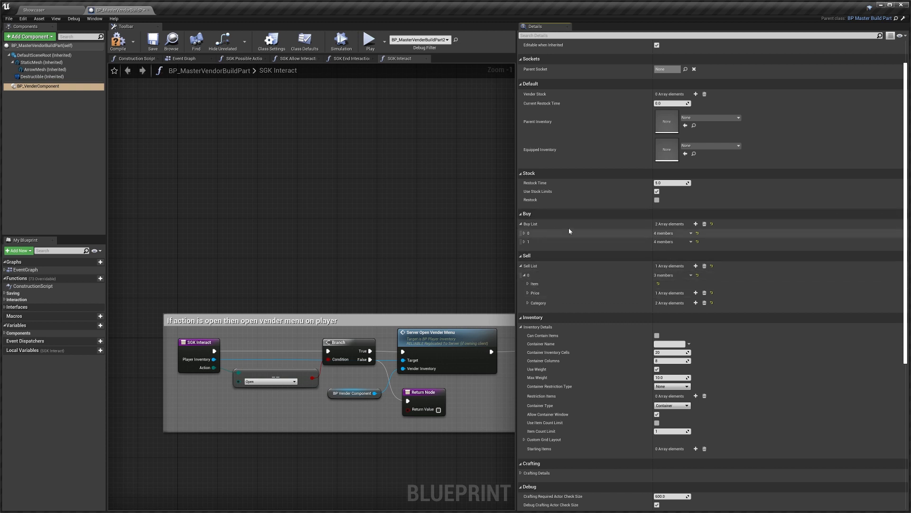
pyautogui.click(571, 283)
pyautogui.click(577, 292)
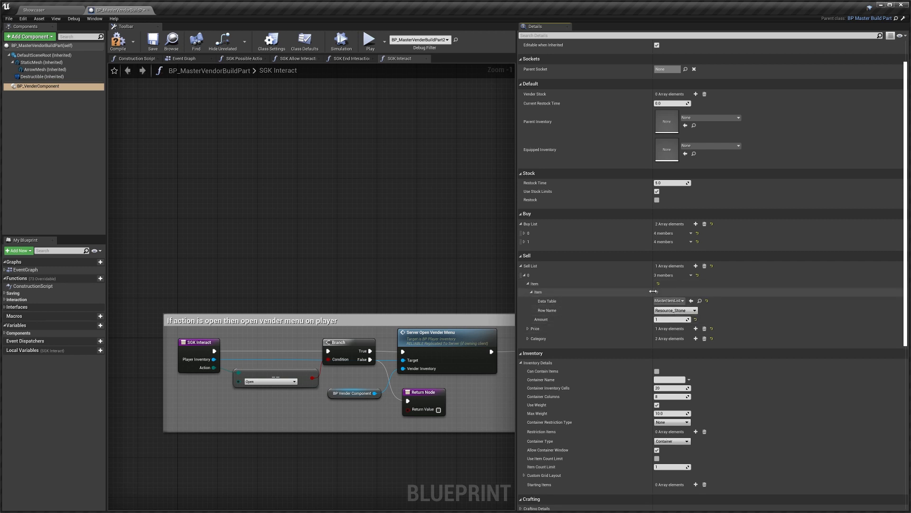
pyautogui.click(576, 284)
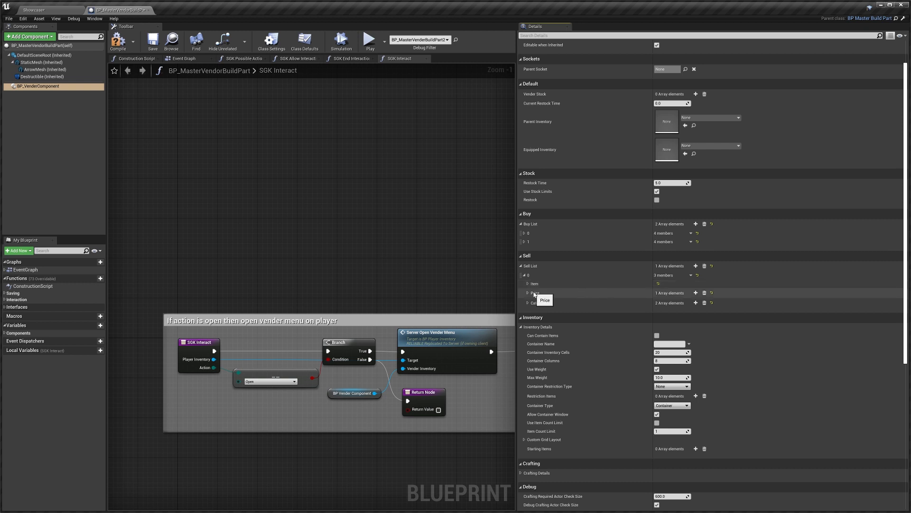
pyautogui.click(554, 294)
pyautogui.click(556, 303)
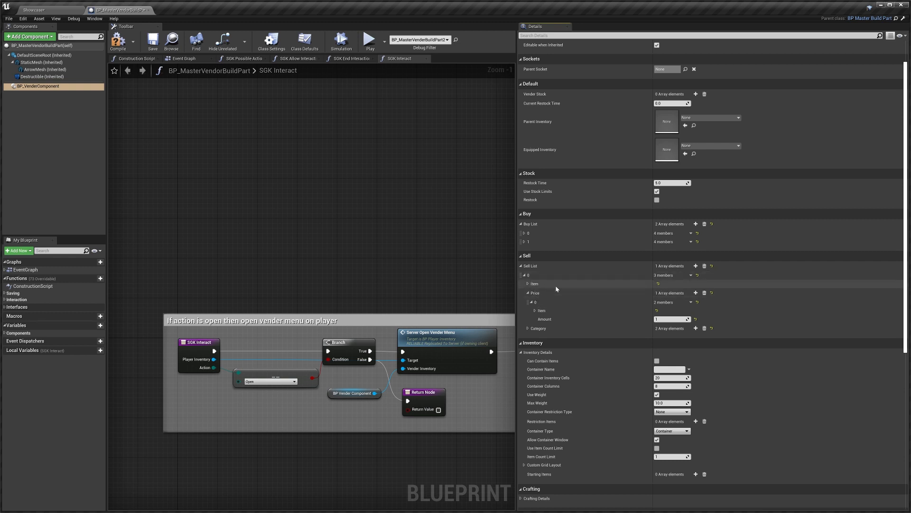
pyautogui.click(564, 310)
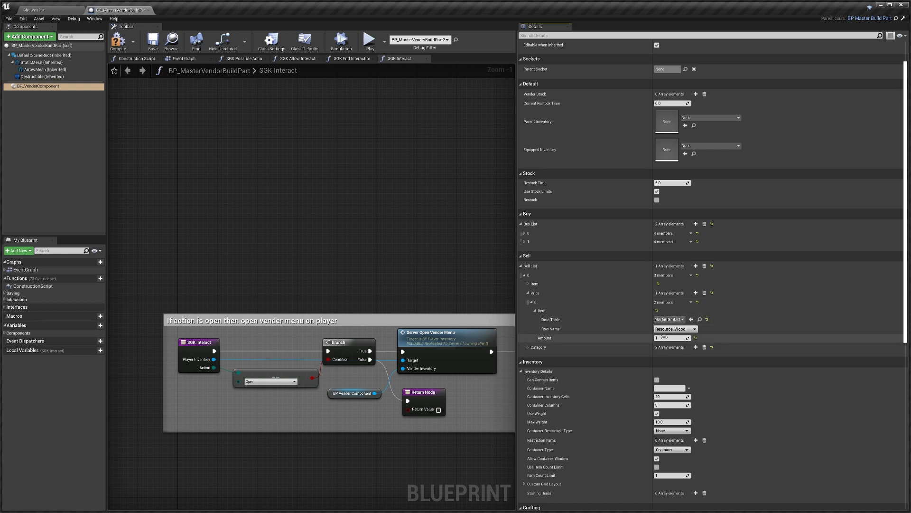
# Step: Add a second price element to Sell List element 0 and assign MasterItemList as its item data table
pyautogui.click(696, 292)
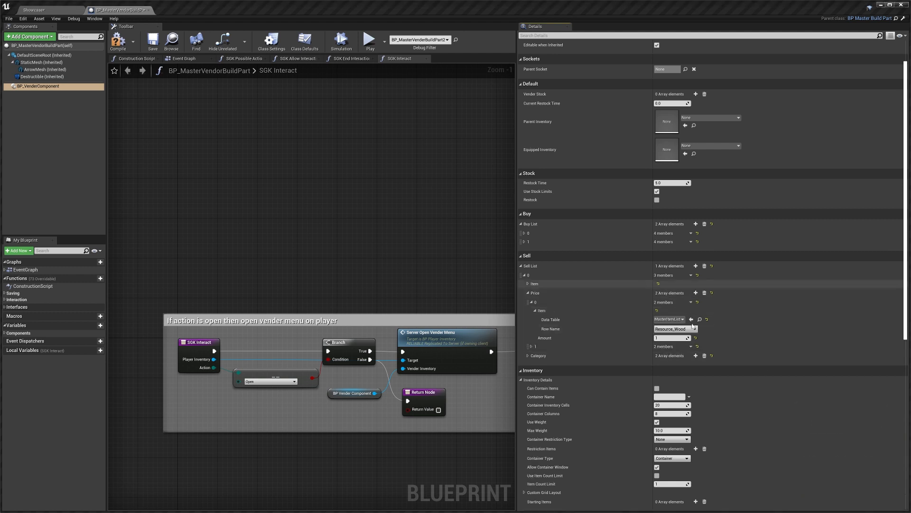
pyautogui.click(563, 348)
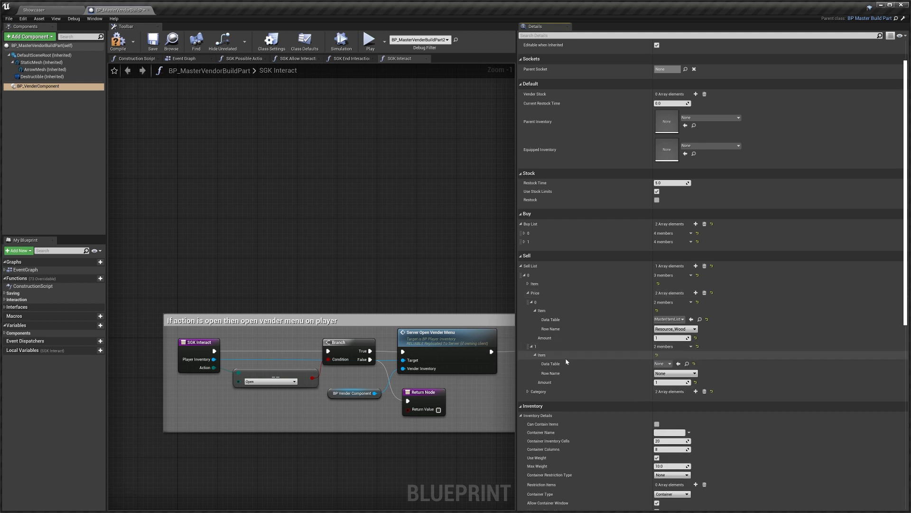
pyautogui.click(565, 357)
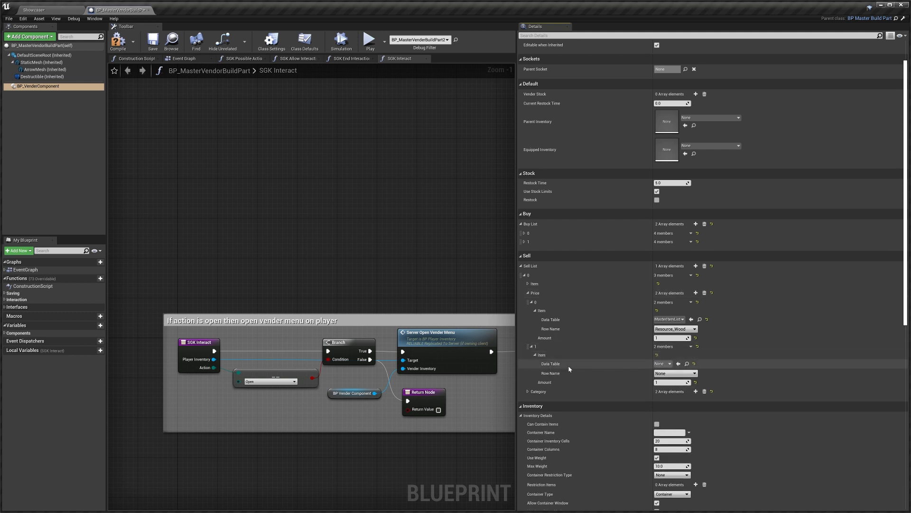
pyautogui.click(670, 365)
pyautogui.write('masteritem')
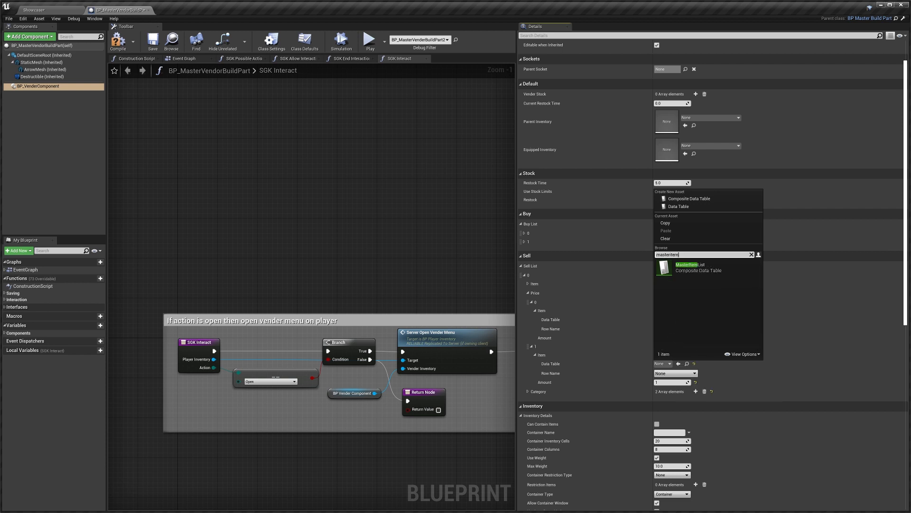
pyautogui.click(691, 267)
# Step: Check the row names available for the second sell price element and delete that element
pyautogui.click(675, 373)
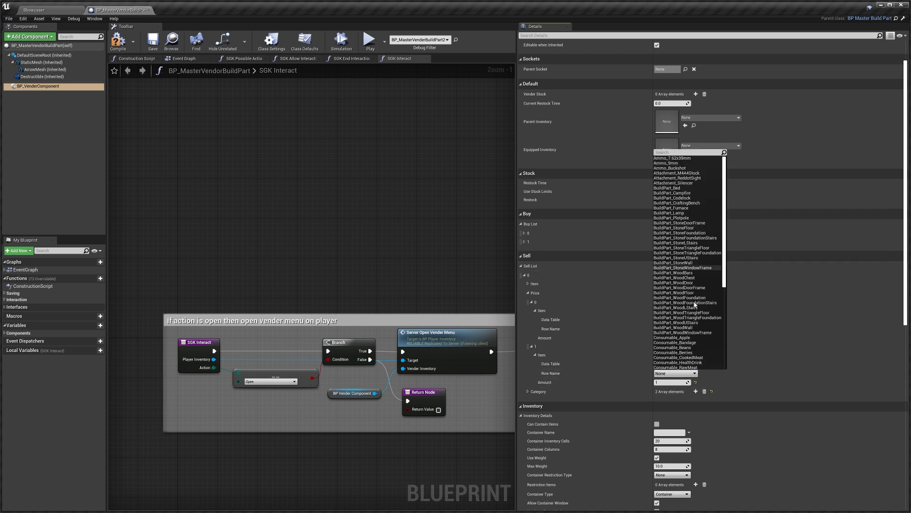
pyautogui.click(745, 358)
pyautogui.click(691, 347)
pyautogui.click(700, 361)
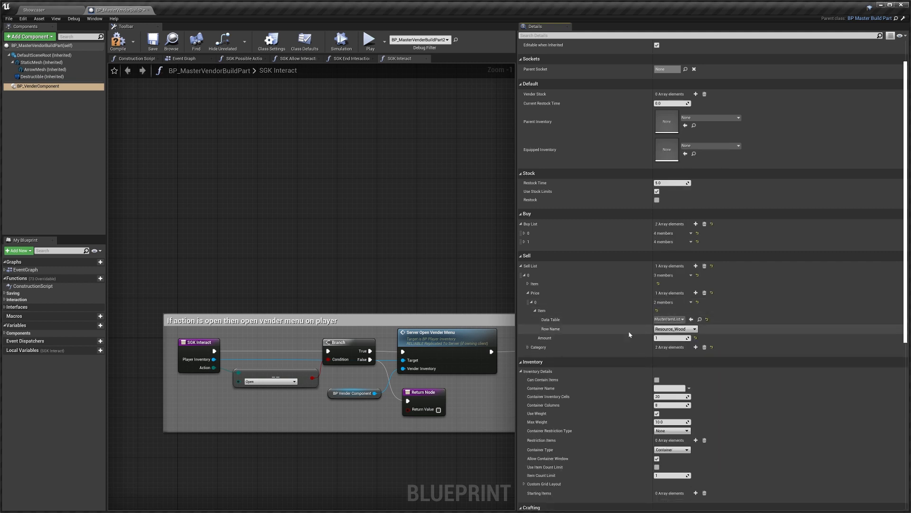
# Step: Collapse the sell price settings and examine the categories assigned to Sell List element 0
pyautogui.click(572, 294)
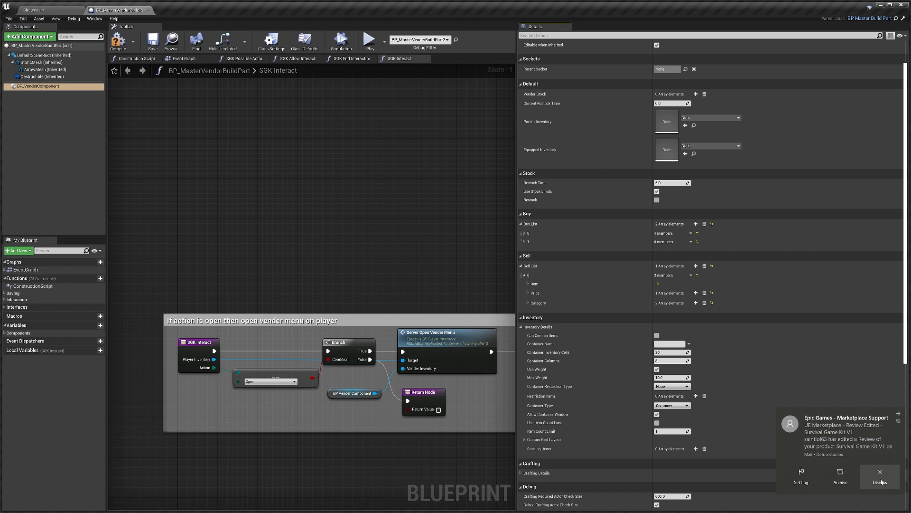
pyautogui.click(590, 303)
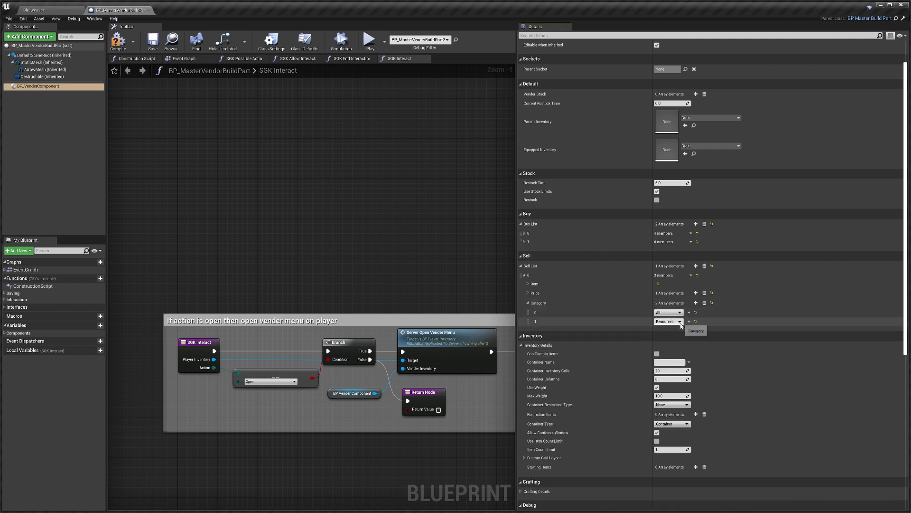
# Step: Play the Showcase level, walk up to the vendor block and open its buy menu
pyautogui.click(38, 10)
pyautogui.click(429, 34)
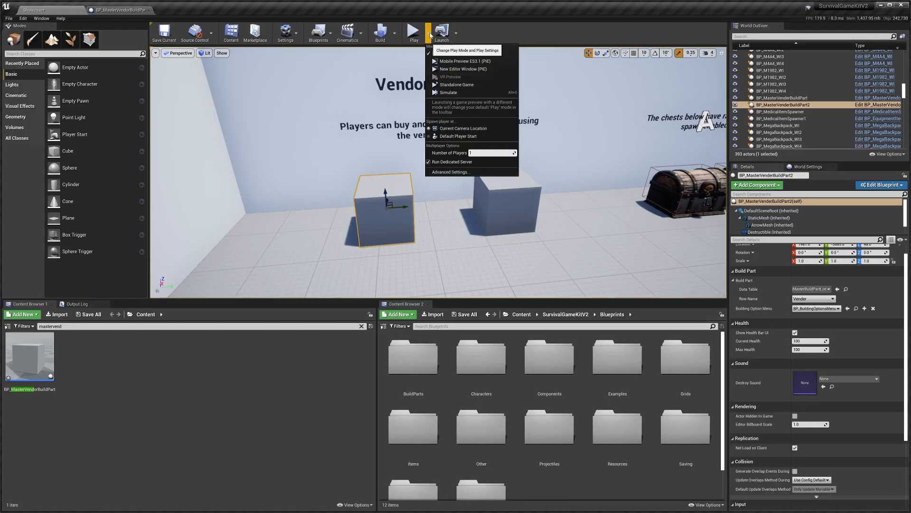
pyautogui.click(429, 34)
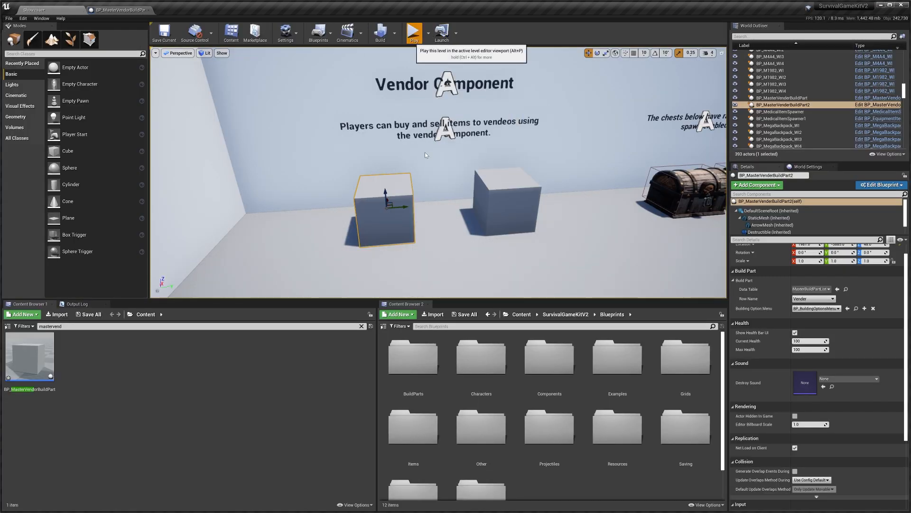
pyautogui.hotkey('alt', 'p')
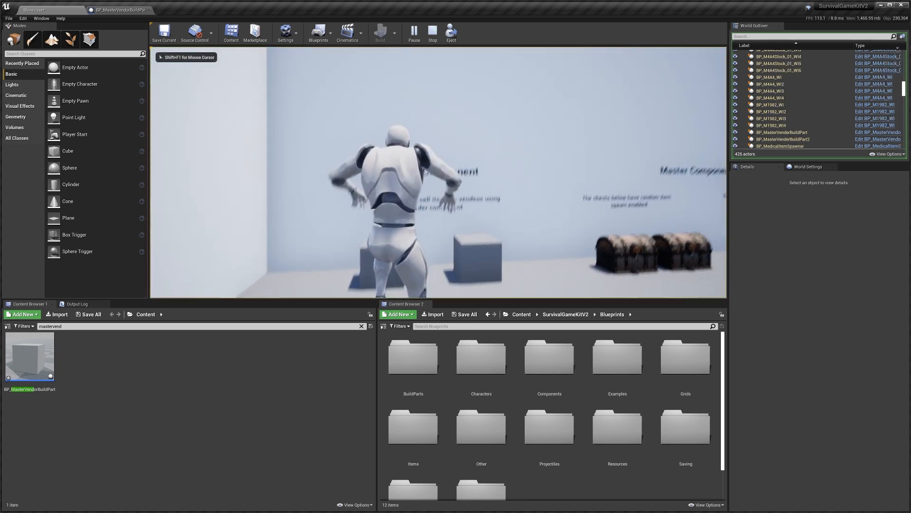
pyautogui.press('w')
pyautogui.press('e')
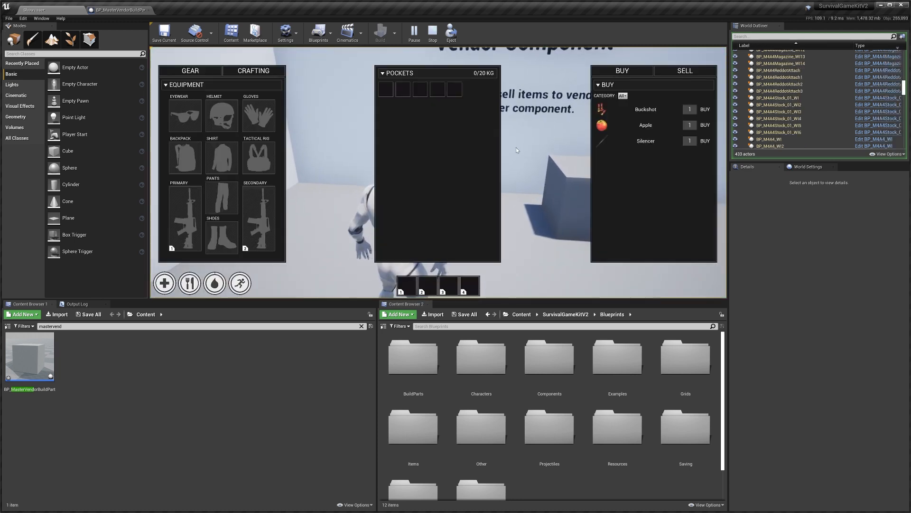
# Step: Switch the buy menu through its category filters, including Equipment, return it to All and stop the play session
pyautogui.click(620, 95)
pyautogui.click(622, 96)
pyautogui.click(623, 97)
pyautogui.click(623, 108)
pyautogui.click(625, 96)
pyautogui.click(626, 112)
pyautogui.click(626, 96)
pyautogui.click(627, 127)
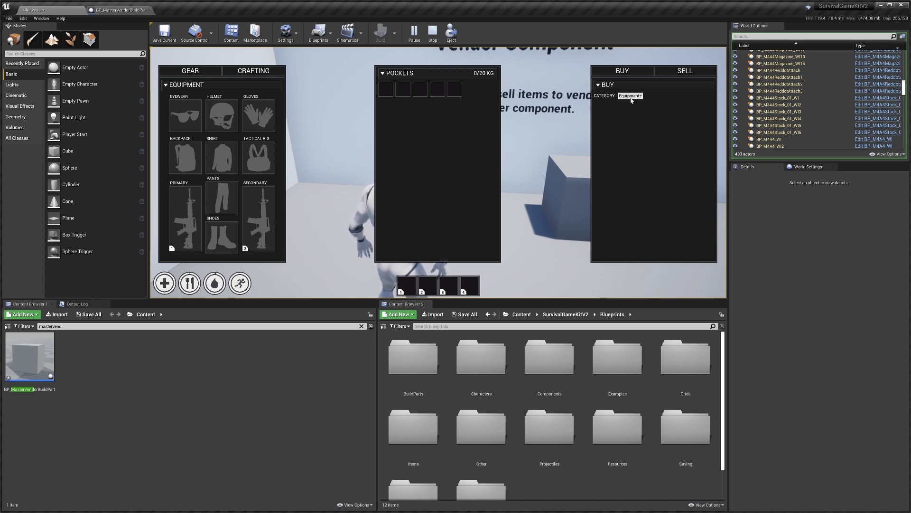
pyautogui.click(630, 96)
pyautogui.click(626, 102)
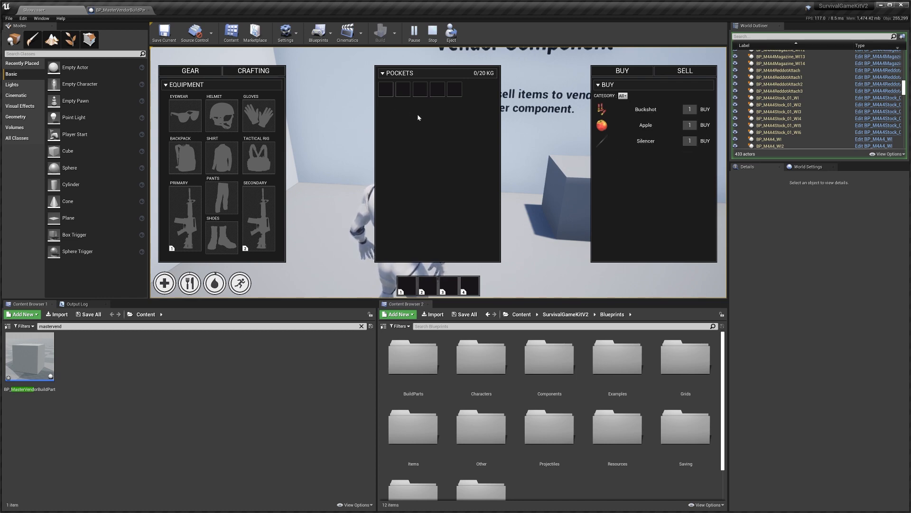
pyautogui.press('Escape')
# Step: In the vendor blueprint, add a third category element to Sell List element 0, check the category options and delete the element
pyautogui.click(116, 11)
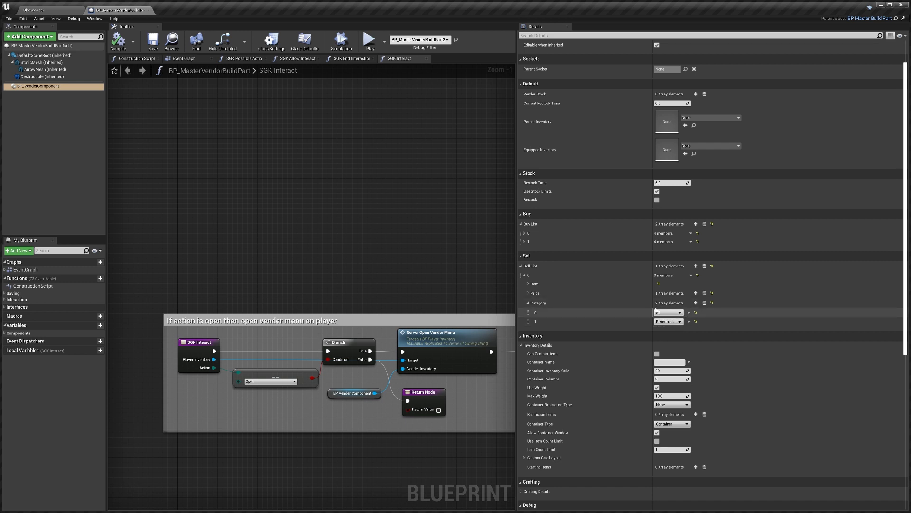
pyautogui.click(696, 303)
pyautogui.click(668, 331)
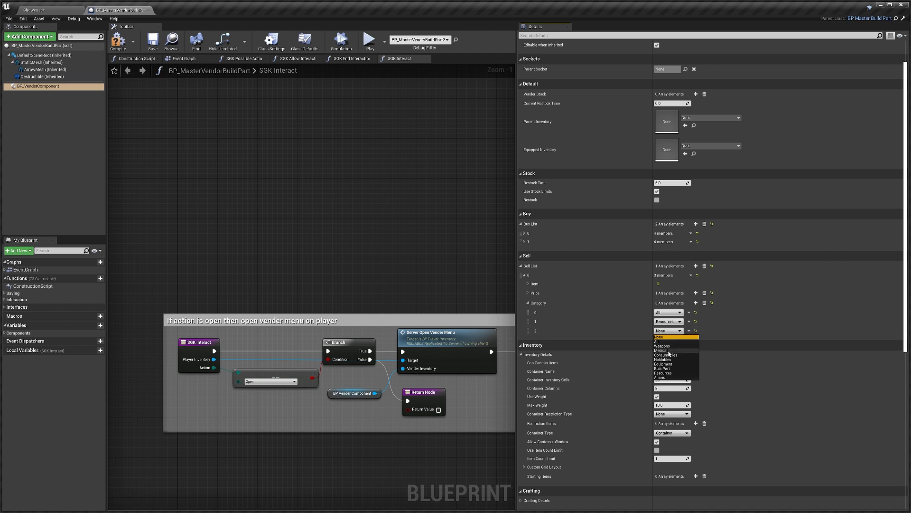
pyautogui.click(689, 331)
pyautogui.click(689, 331)
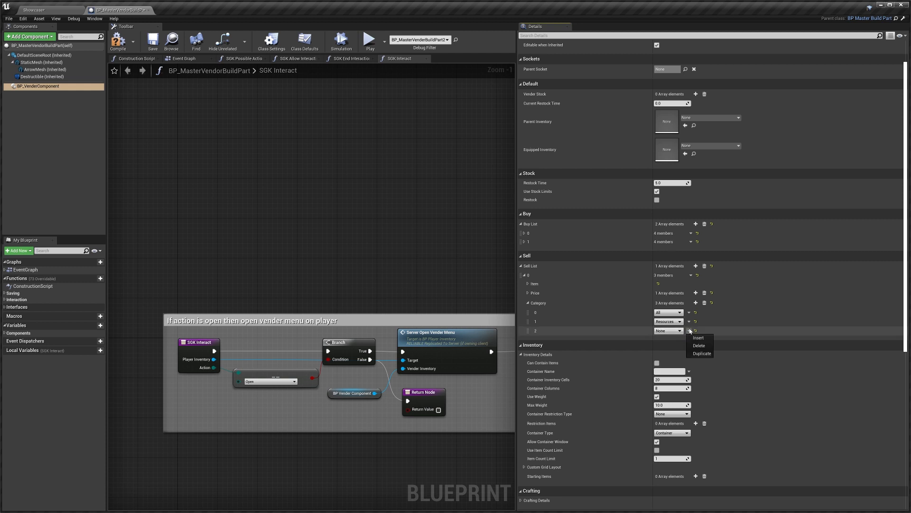
pyautogui.click(699, 346)
pyautogui.click(689, 322)
pyautogui.click(742, 327)
# Step: Collapse the Inventory Details and review the vendor component's remaining settings
pyautogui.scroll(-1, 742, 329)
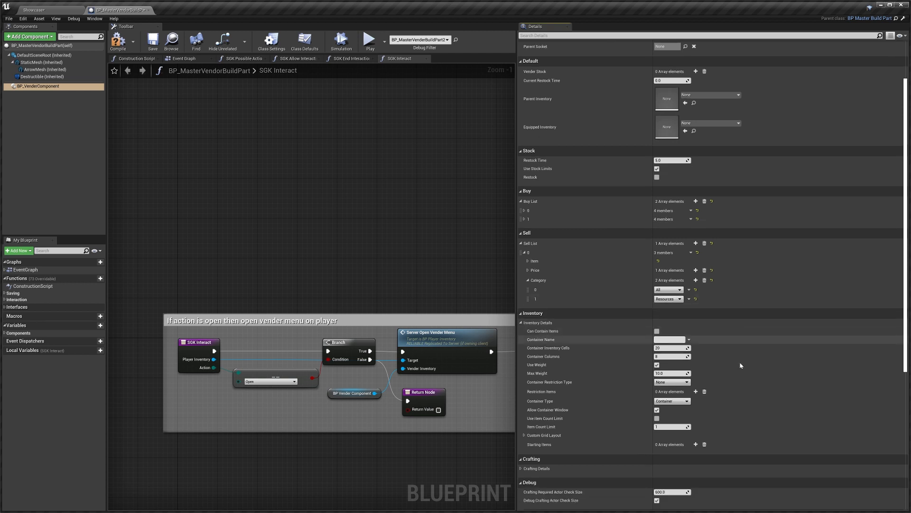
pyautogui.click(589, 325)
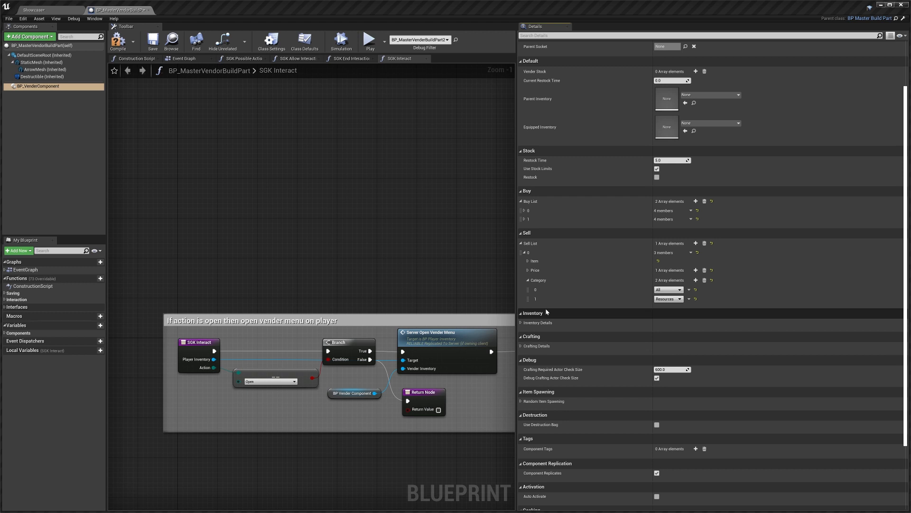
pyautogui.scroll(-1, 585, 358)
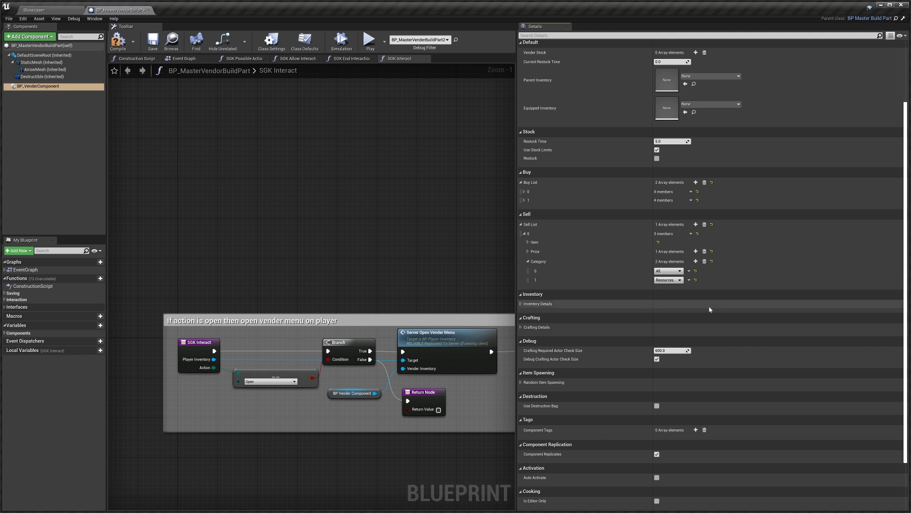
pyautogui.scroll(1, 708, 305)
pyautogui.scroll(1, 705, 237)
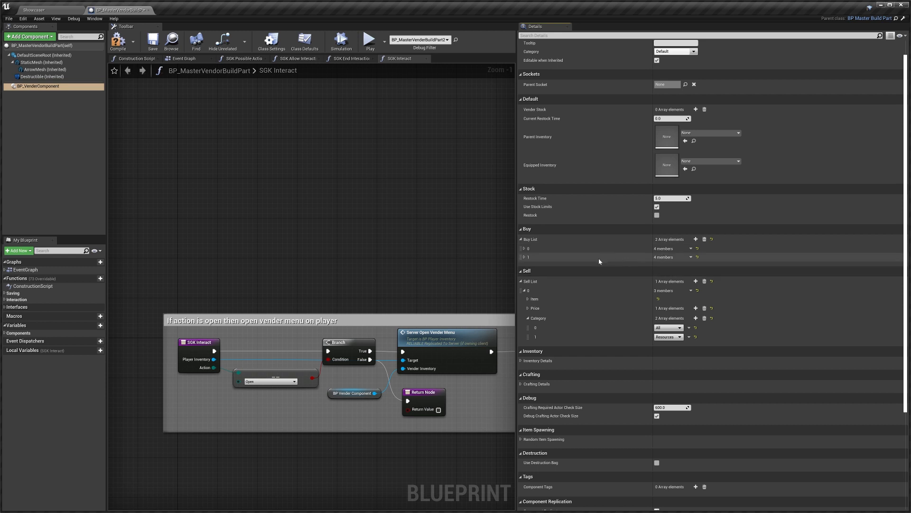
# Step: Return to the level editor, search the SurvivalGameKitV2 folder for "itemlist" and open the ItemList data table
pyautogui.click(50, 13)
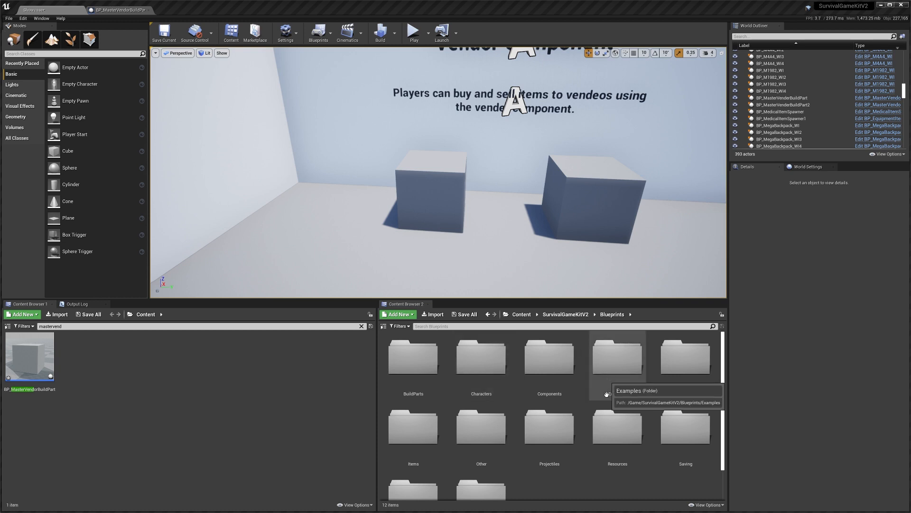
pyautogui.scroll(-1, 510, 463)
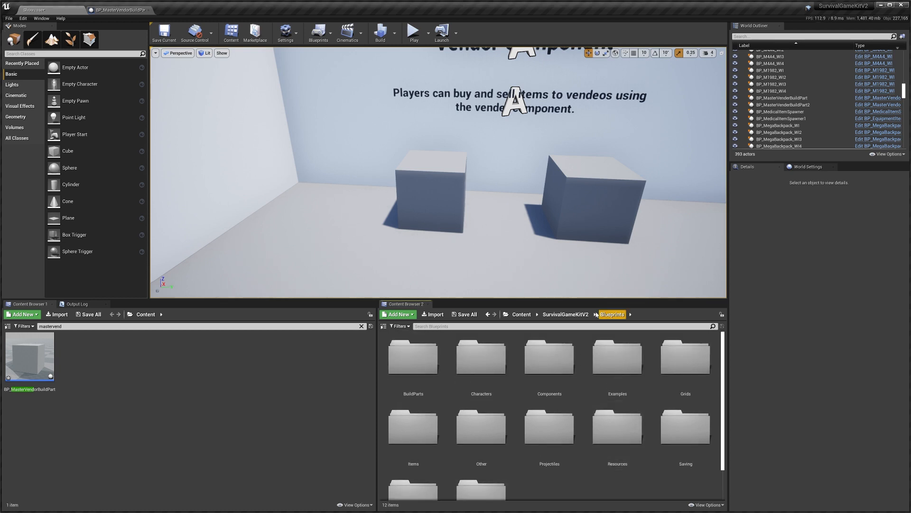
pyautogui.click(566, 315)
pyautogui.click(584, 326)
pyautogui.write('itemlist')
pyautogui.doubleClick(407, 356)
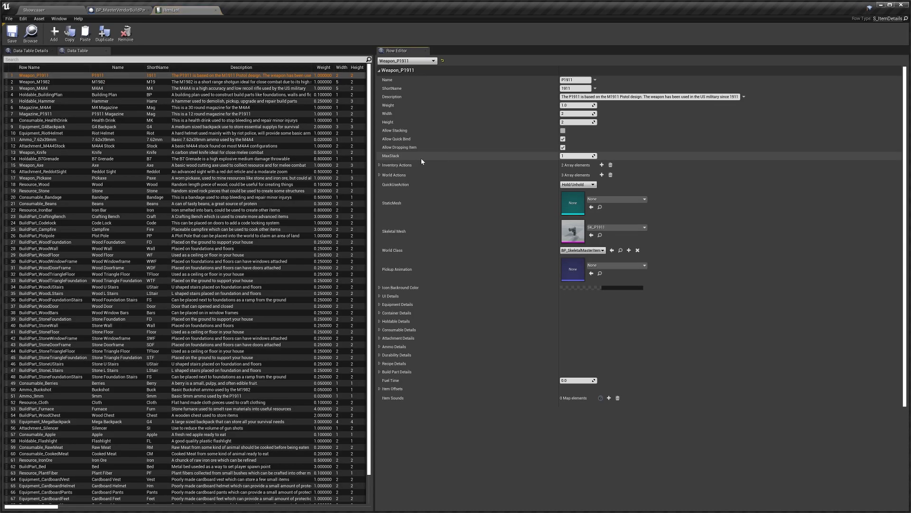
# Step: Select the Weapon_M4A4 row and expand its UI Details to examine the icon settings, including the Vender Icon
pyautogui.click(71, 88)
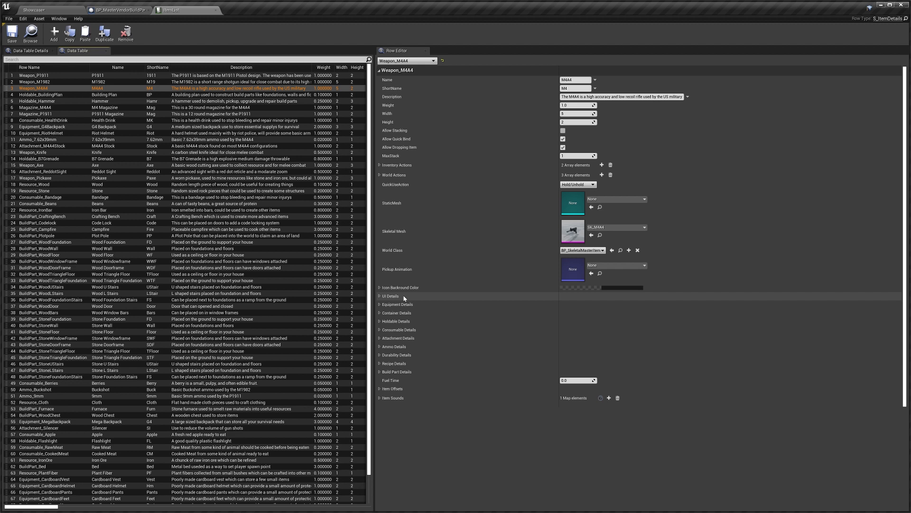
pyautogui.click(419, 297)
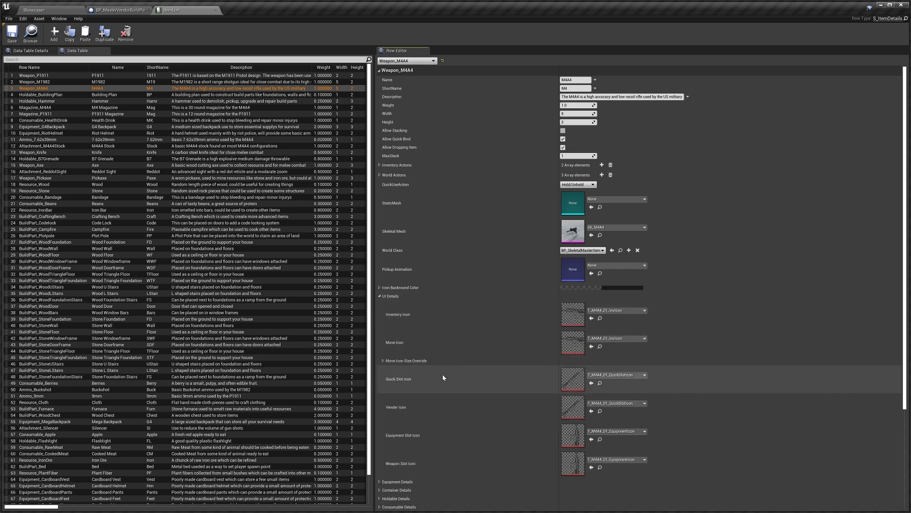